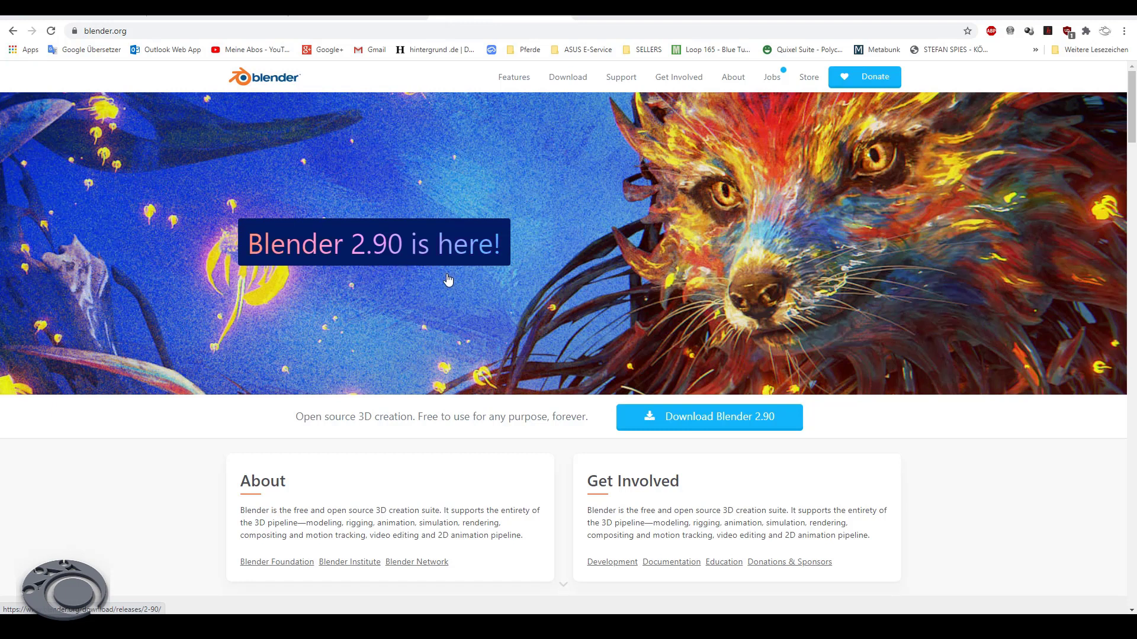
# Start the Blender 2.90 download using the home page's Download Blender 2.90 button
pyautogui.click(694, 431)
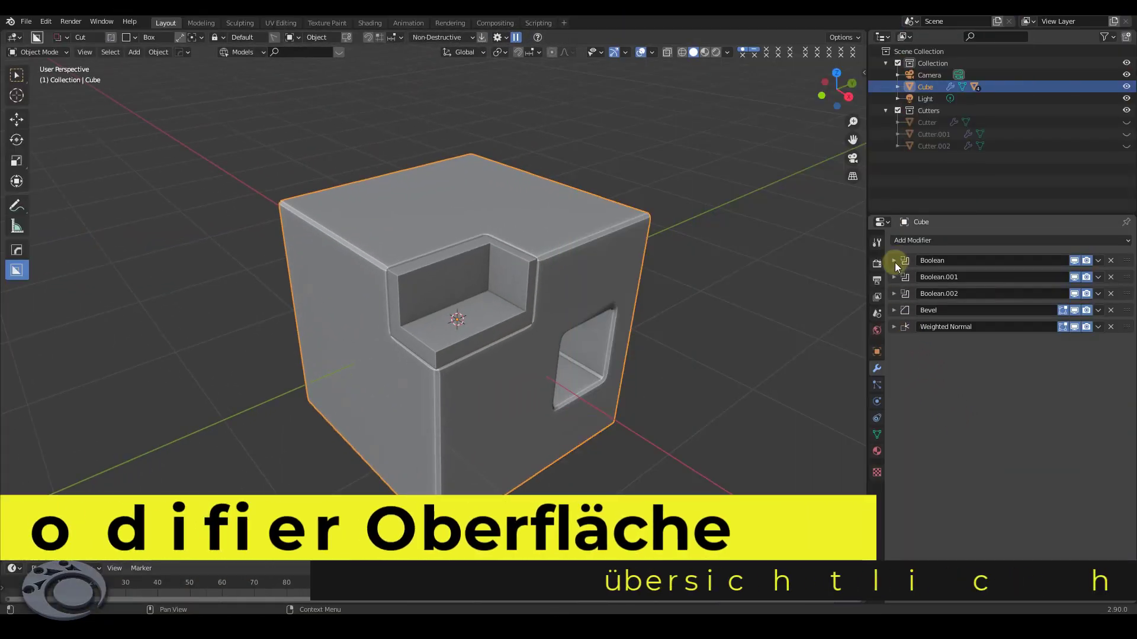
# Expand the Boolean (Difference with Cutter) and Bevel panels, review Bevel's geometry, then collapse Bevel
pyautogui.click(895, 261)
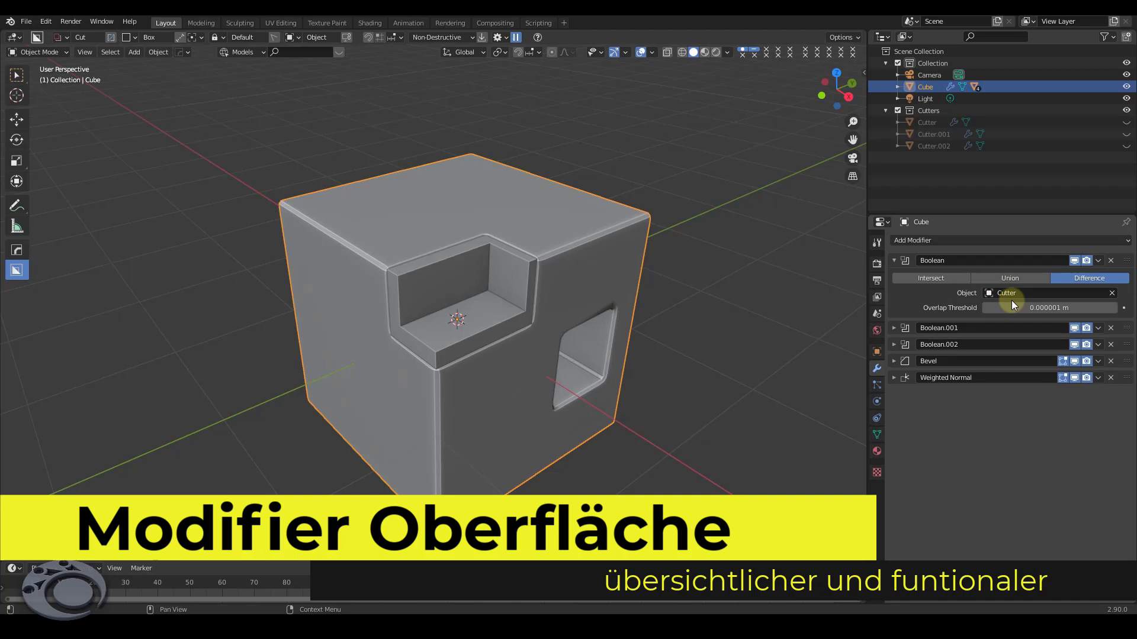
pyautogui.click(894, 360)
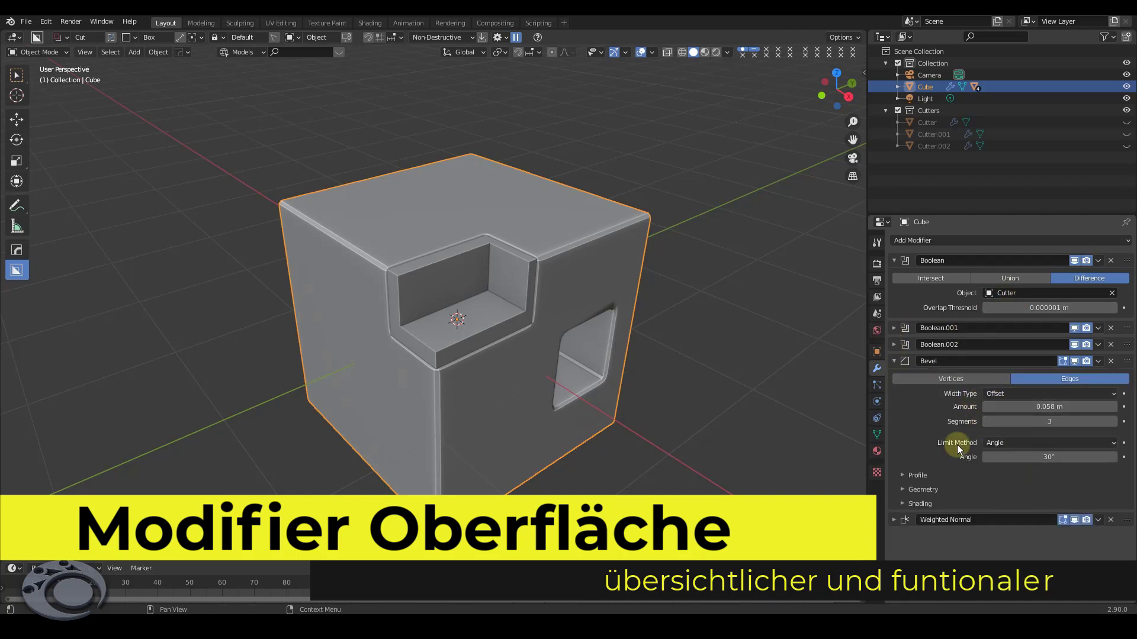
pyautogui.click(902, 489)
pyautogui.scroll(-1, 936, 463)
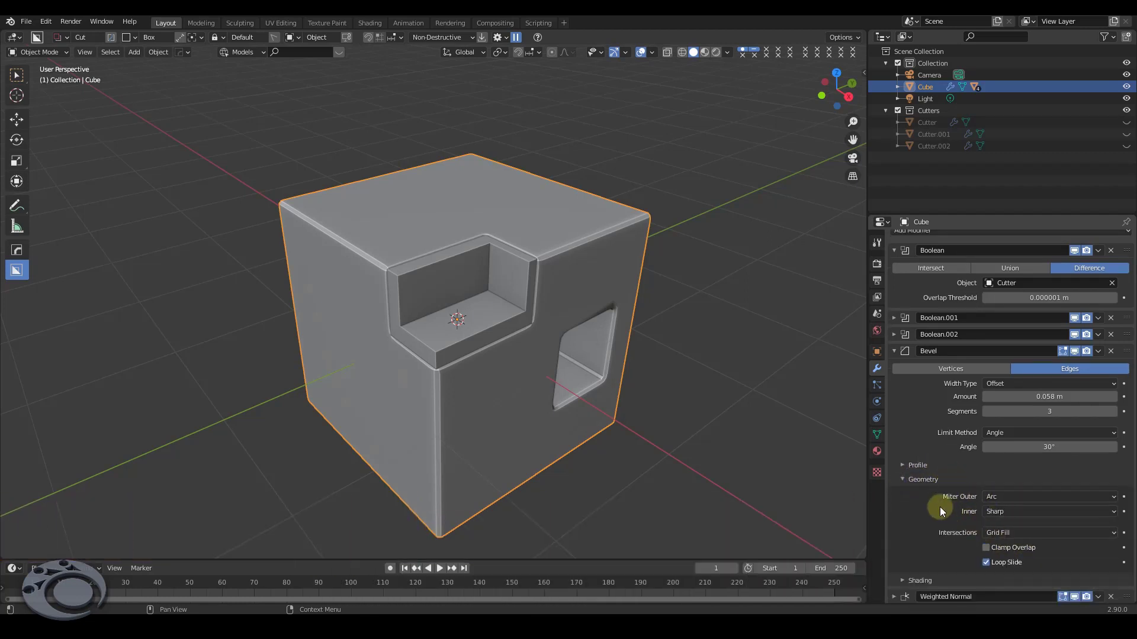
pyautogui.keyDown('ctrl'); pyautogui.click(903, 480); pyautogui.keyUp('ctrl')
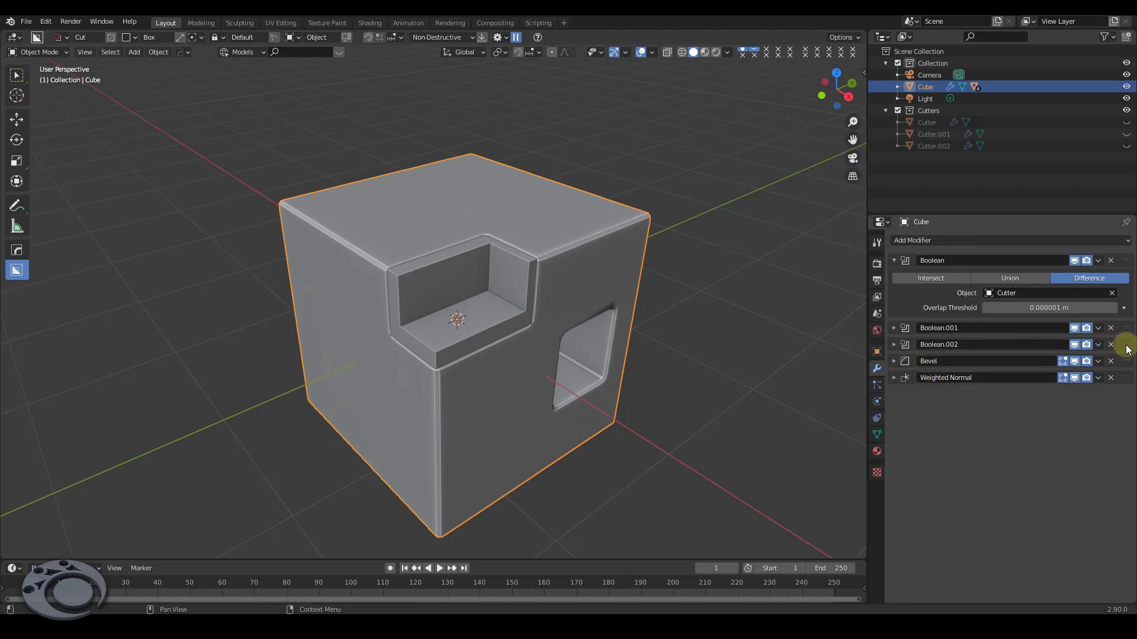
pyautogui.moveTo(1128, 350)
pyautogui.mouseDown()
pyautogui.moveTo(1128, 368)
pyautogui.moveTo(1108, 364)
pyautogui.moveTo(1101, 379)
pyautogui.mouseUp()
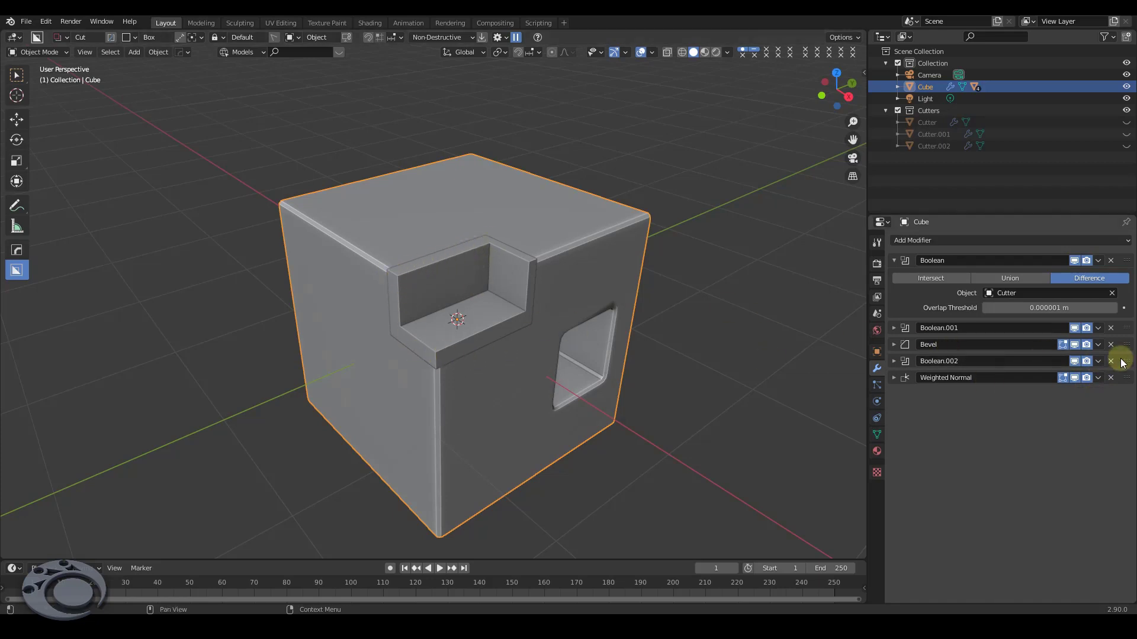
pyautogui.moveTo(1126, 362); pyautogui.dragTo(1127, 345)
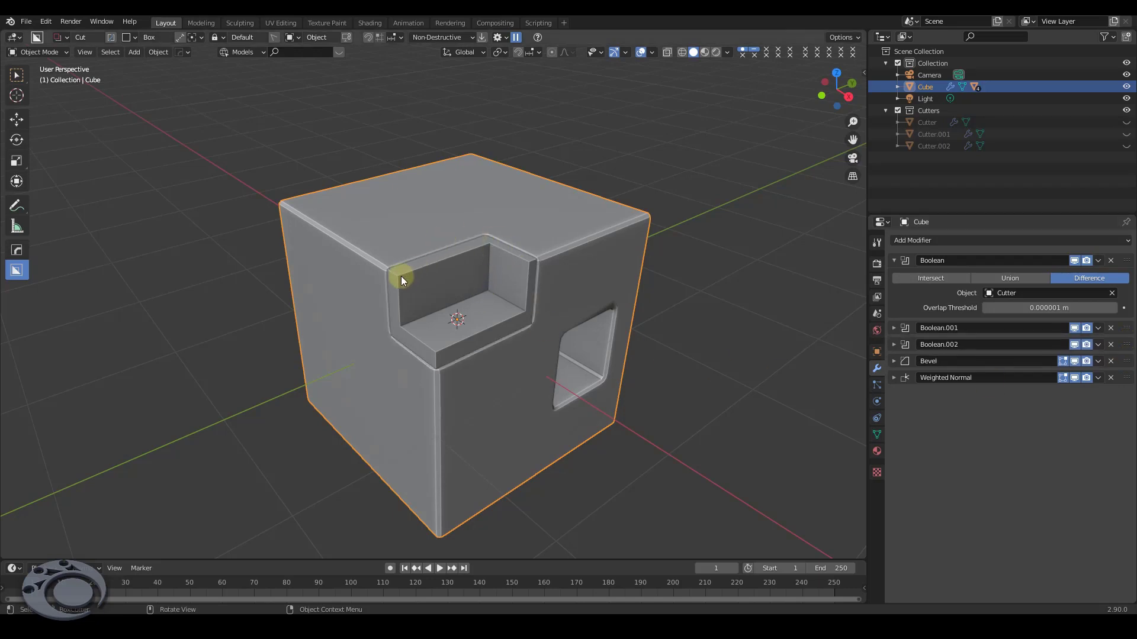
pyautogui.moveTo(463, 363); pyautogui.dragTo(438, 362, button='middle')
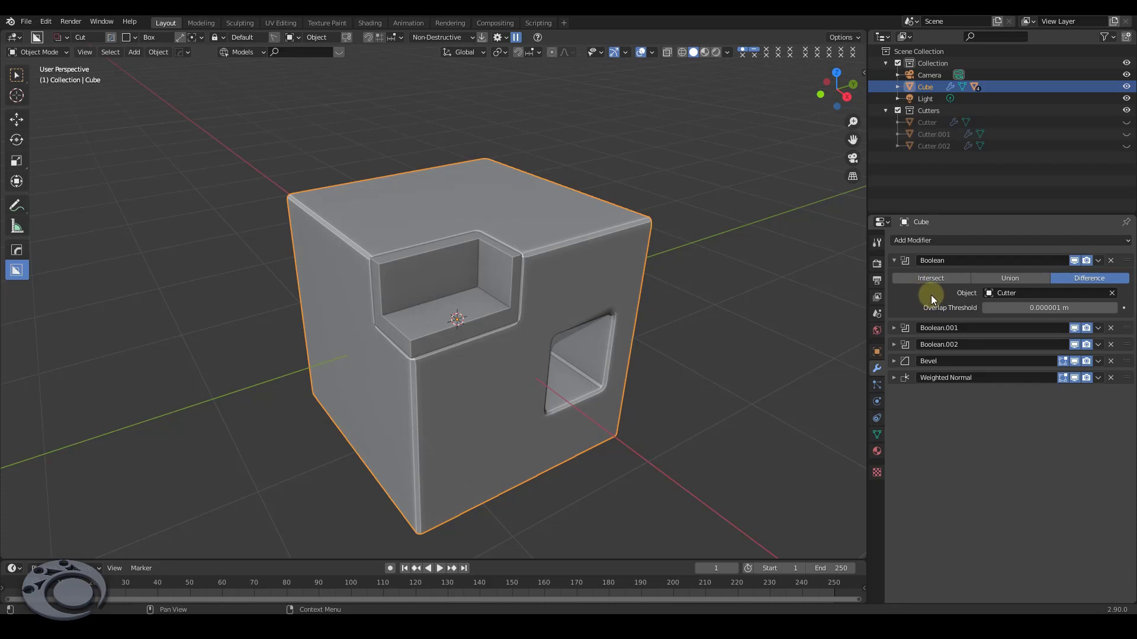
# Delete the first Boolean modifier, inspect Boolean.001's options, then duplicate and remove a Bevel copy
pyautogui.hotkey('ctrl', 'a')
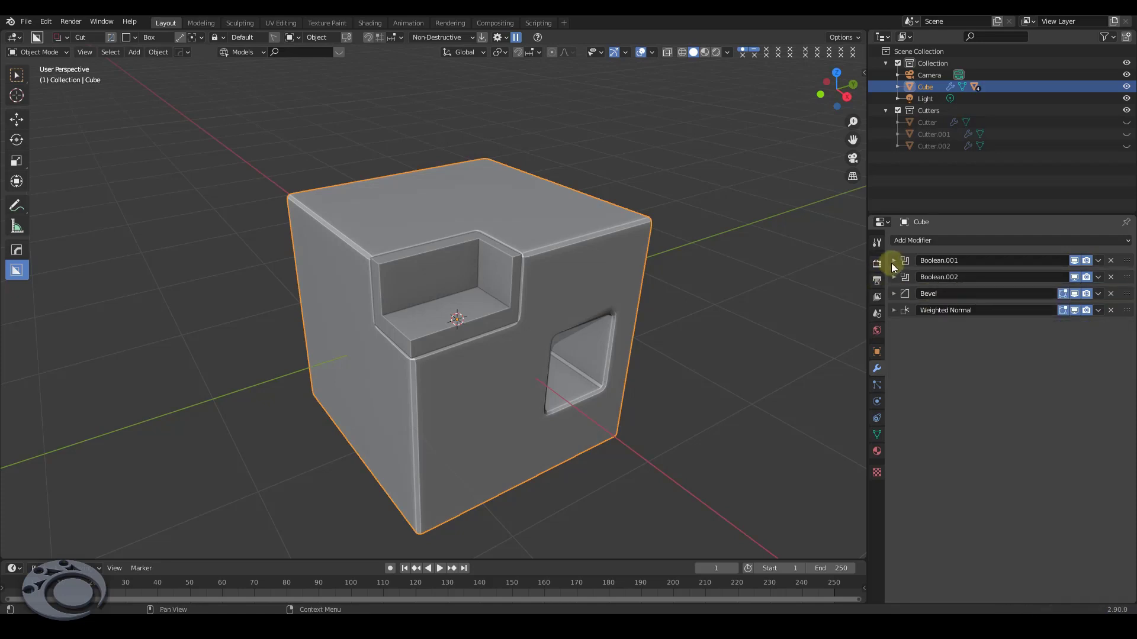
pyautogui.click(893, 261)
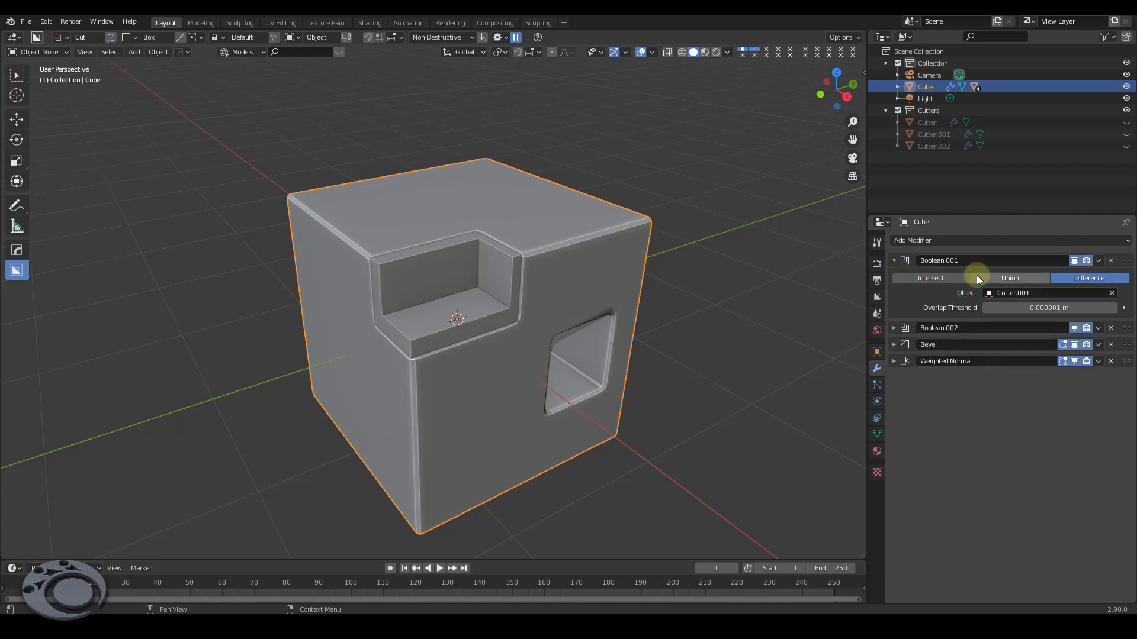
pyautogui.click(1099, 261)
pyautogui.hotkey('shift', 'd')
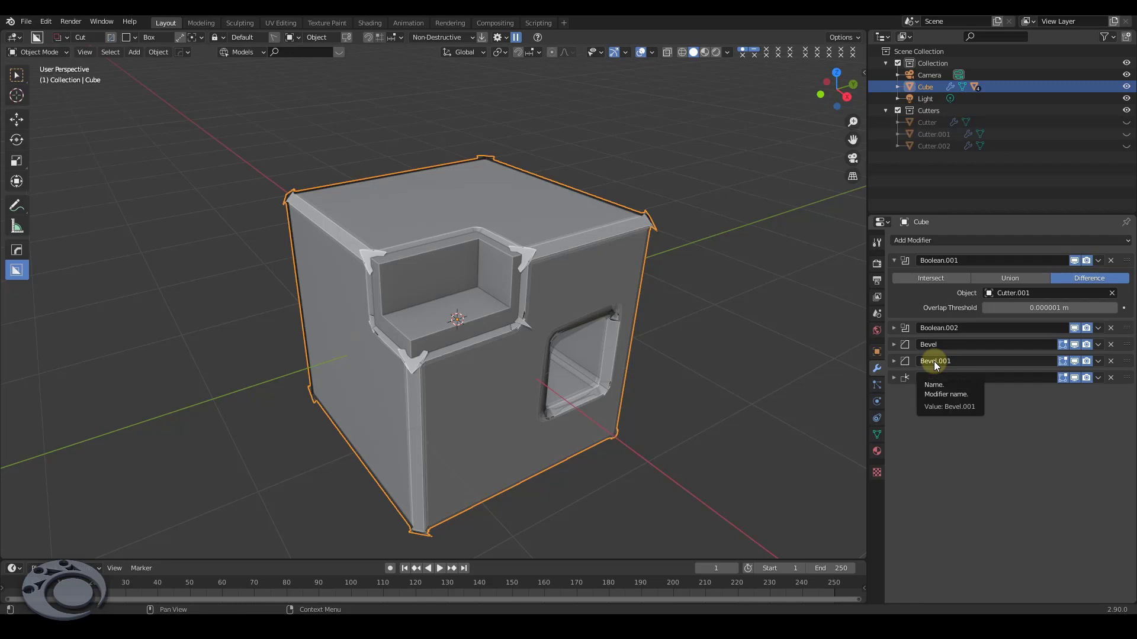
pyautogui.hotkey('ctrl', 'x')
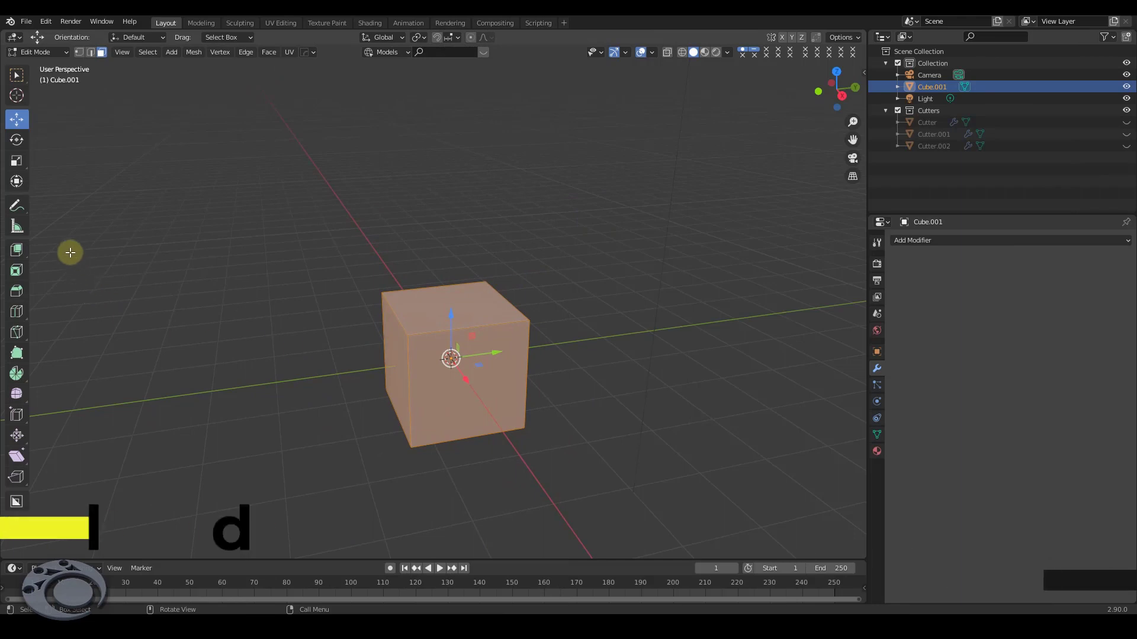
# With Extrude Manifold, pull the cube's top face up to make it taller
pyautogui.click(16, 249)
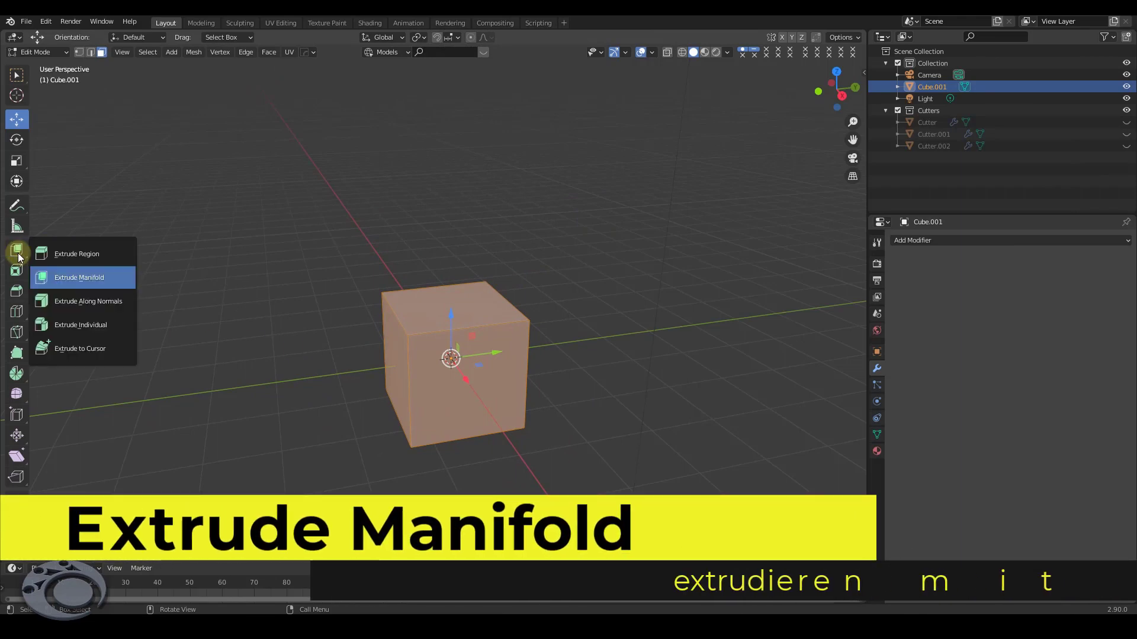
pyautogui.click(97, 282)
pyautogui.click(491, 290)
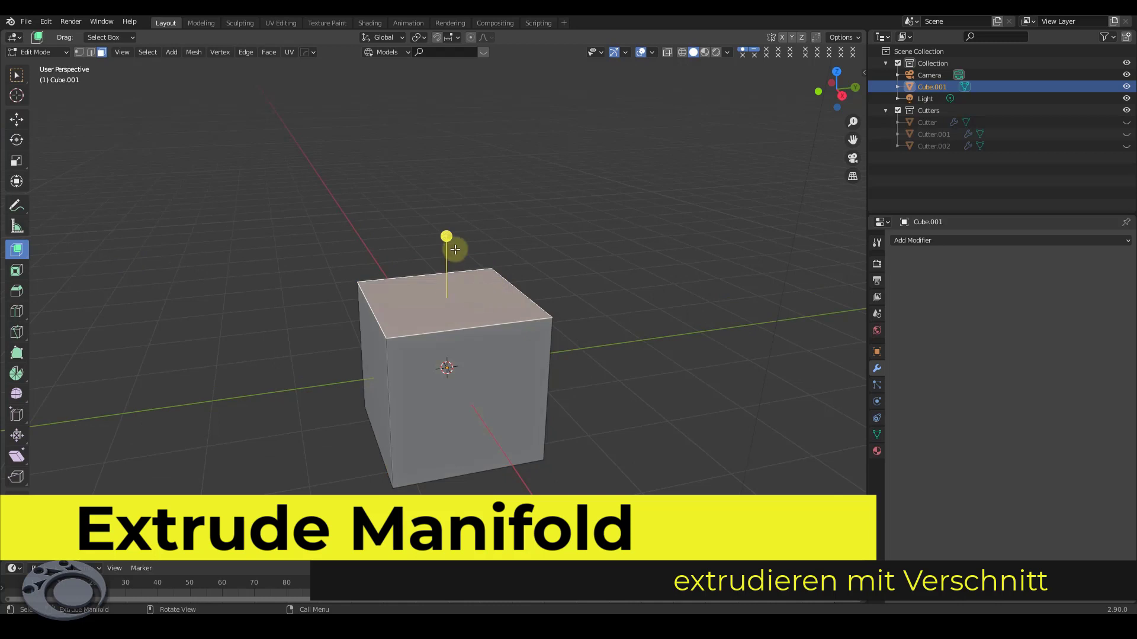
pyautogui.moveTo(451, 240); pyautogui.dragTo(445, 180)
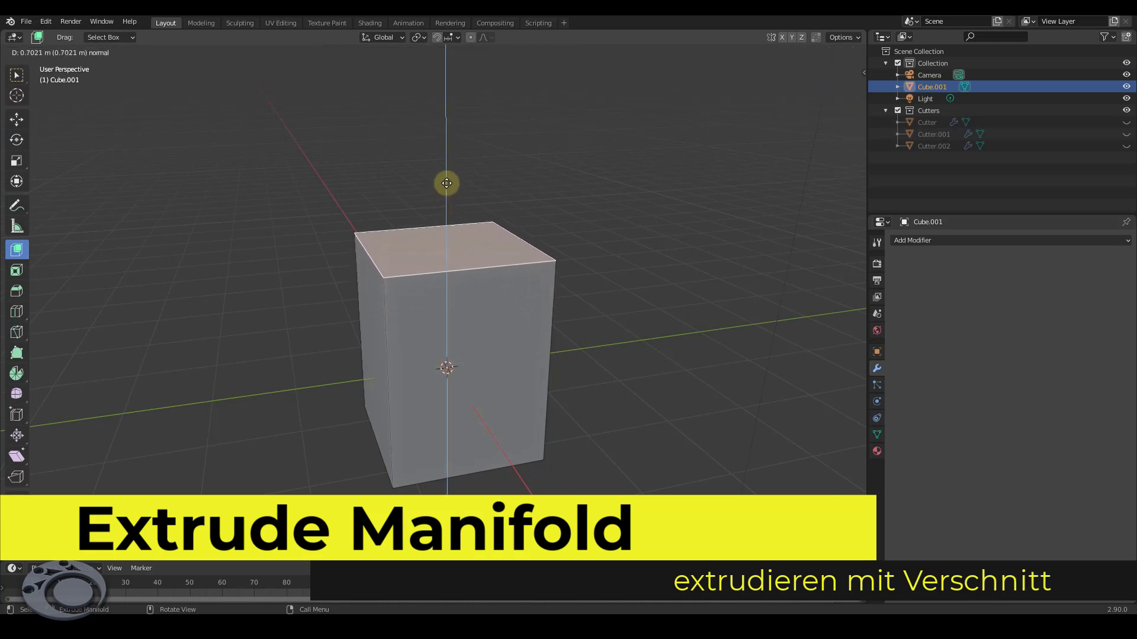
pyautogui.moveTo(426, 244)
pyautogui.mouseDown(button='middle')
pyautogui.moveTo(452, 279)
pyautogui.moveTo(540, 320)
pyautogui.mouseUp(button='middle')
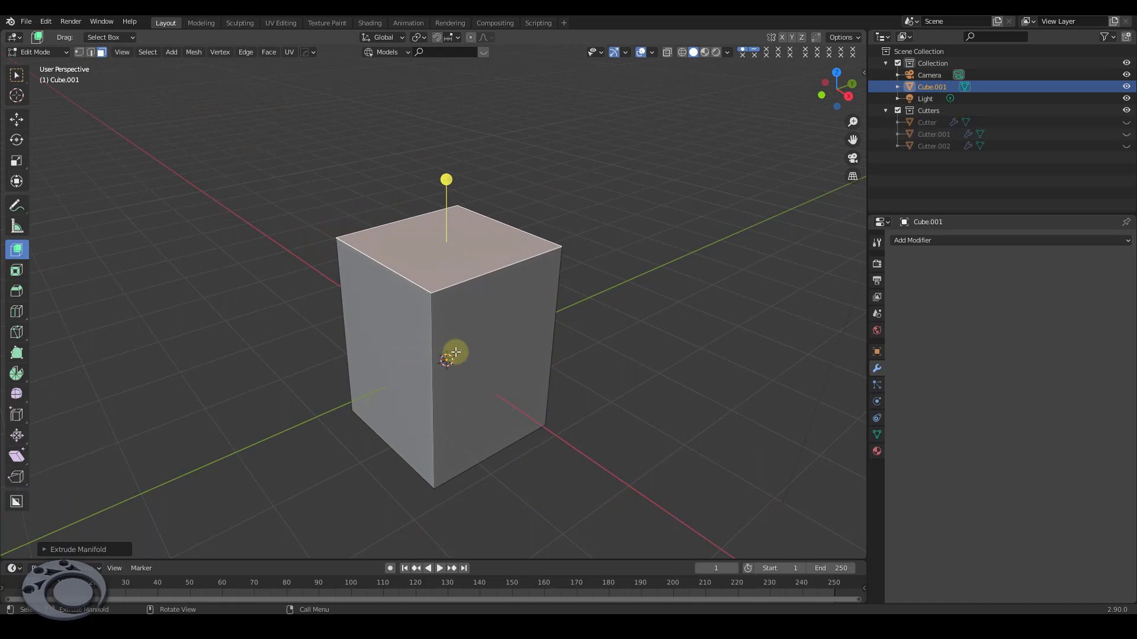
pyautogui.moveTo(456, 356); pyautogui.dragTo(466, 305, button='middle')
# Add an edge loop around the block and select its top corner face
pyautogui.hotkey('ctrl', 'r')
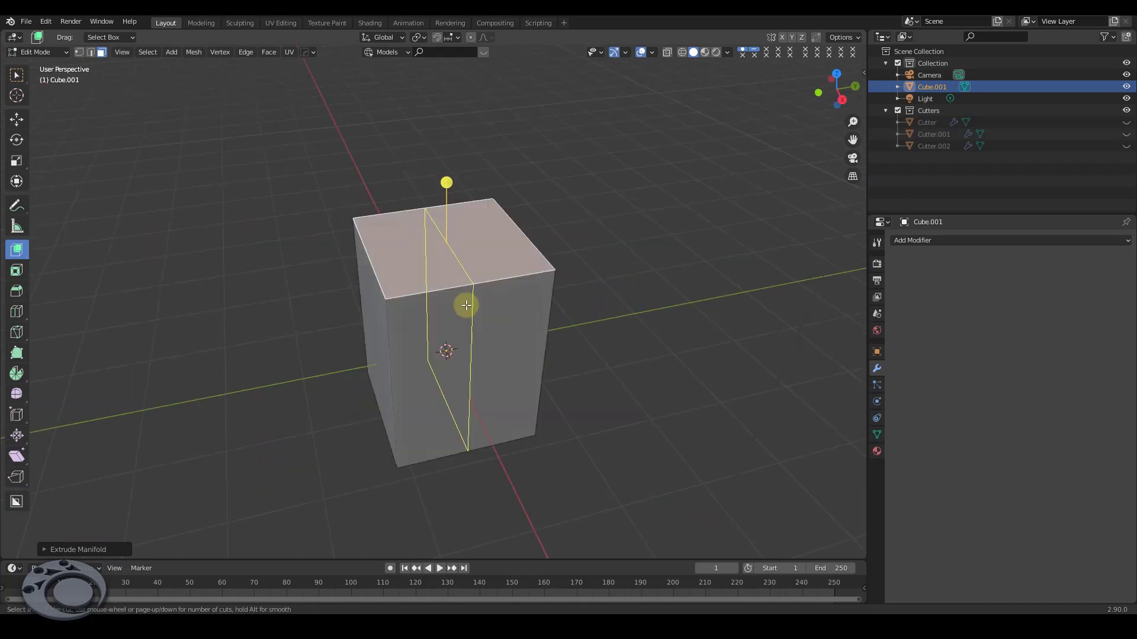
pyautogui.click(466, 305)
pyautogui.click(441, 319)
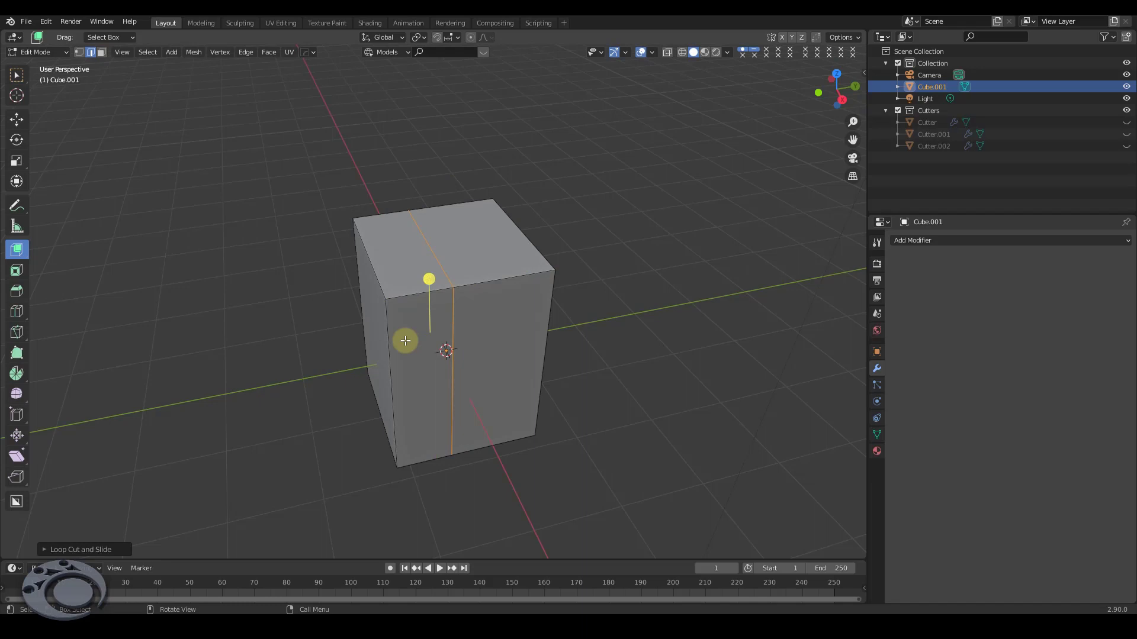
pyautogui.moveTo(405, 341); pyautogui.dragTo(495, 363, button='middle')
pyautogui.press('3')
pyautogui.click(509, 278)
pyautogui.moveTo(515, 318); pyautogui.dragTo(478, 289, button='middle')
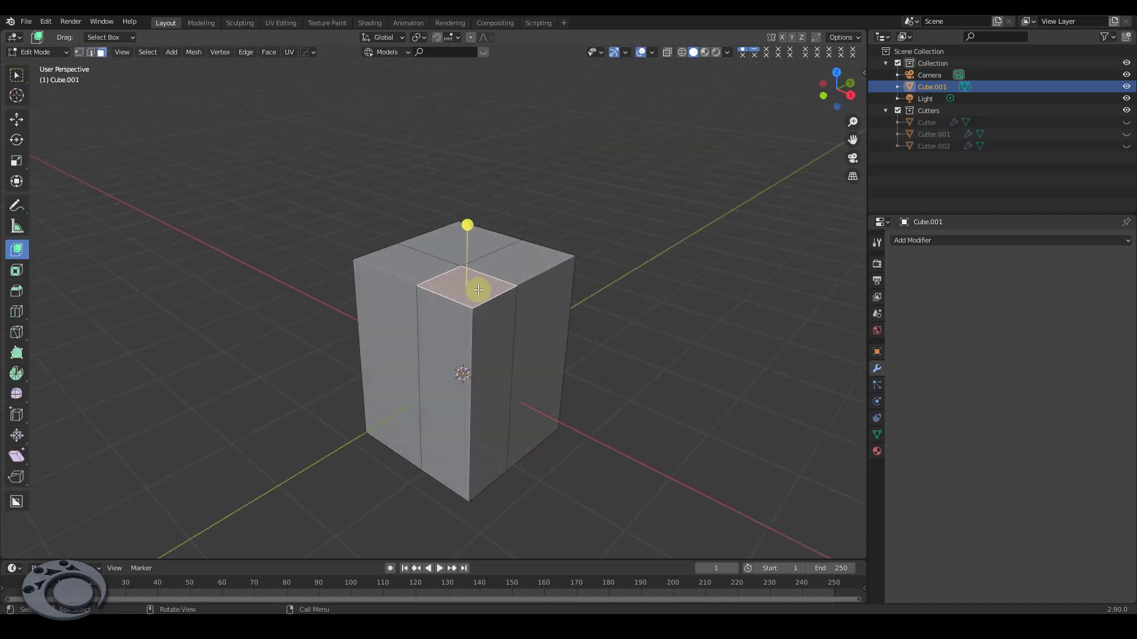
pyautogui.scroll(2, 479, 289)
# Push the corner face down into the block to form a deep notch
pyautogui.press('e')
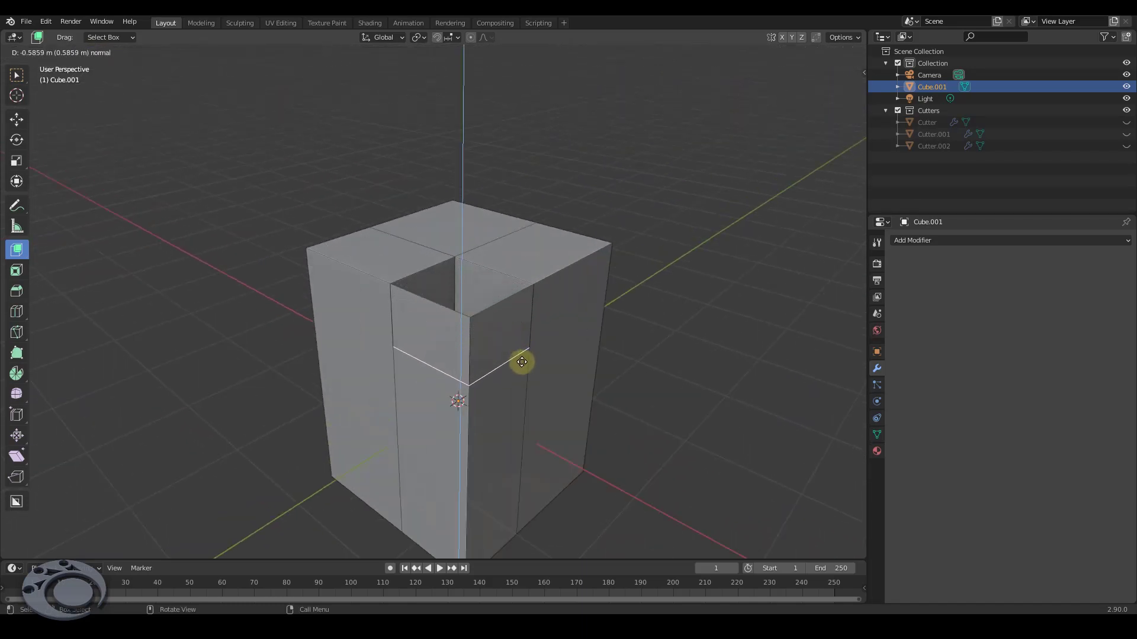
pyautogui.click(520, 361)
pyautogui.moveTo(426, 330)
pyautogui.mouseDown(button='middle')
pyautogui.moveTo(460, 353)
pyautogui.moveTo(454, 368)
pyautogui.mouseUp(button='middle')
pyautogui.hotkey('ctrl', 'z')
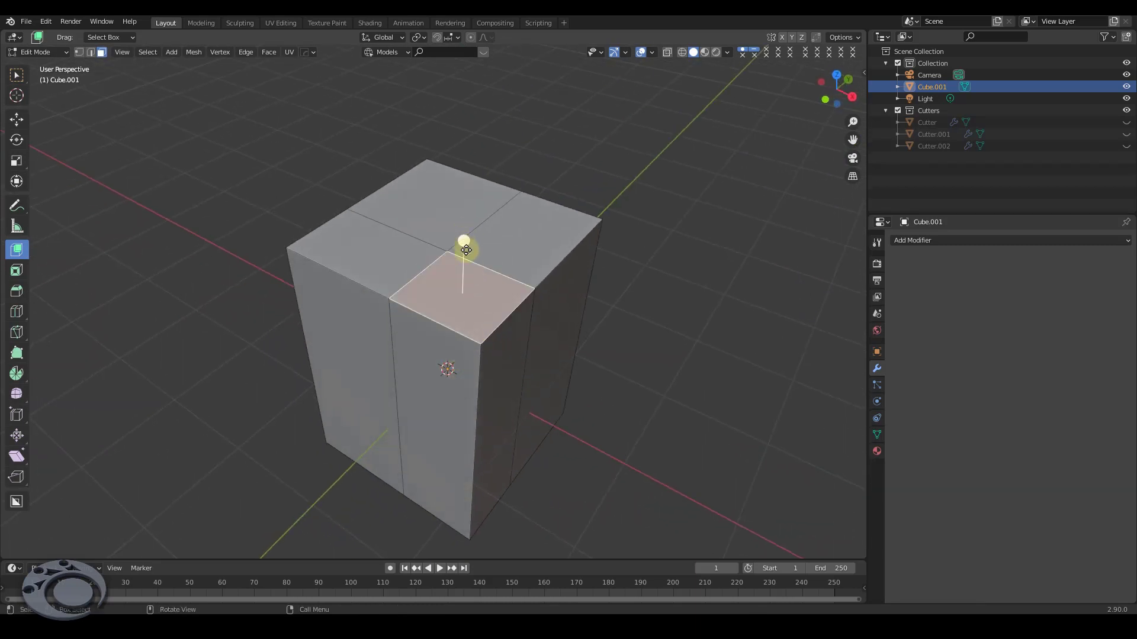
pyautogui.moveTo(466, 250); pyautogui.dragTo(467, 355)
pyautogui.scroll(-3, 472, 256)
pyautogui.moveTo(472, 256)
pyautogui.mouseDown(button='middle')
pyautogui.moveTo(515, 313)
pyautogui.moveTo(463, 296)
pyautogui.mouseUp(button='middle')
pyautogui.scroll(3, 515, 313)
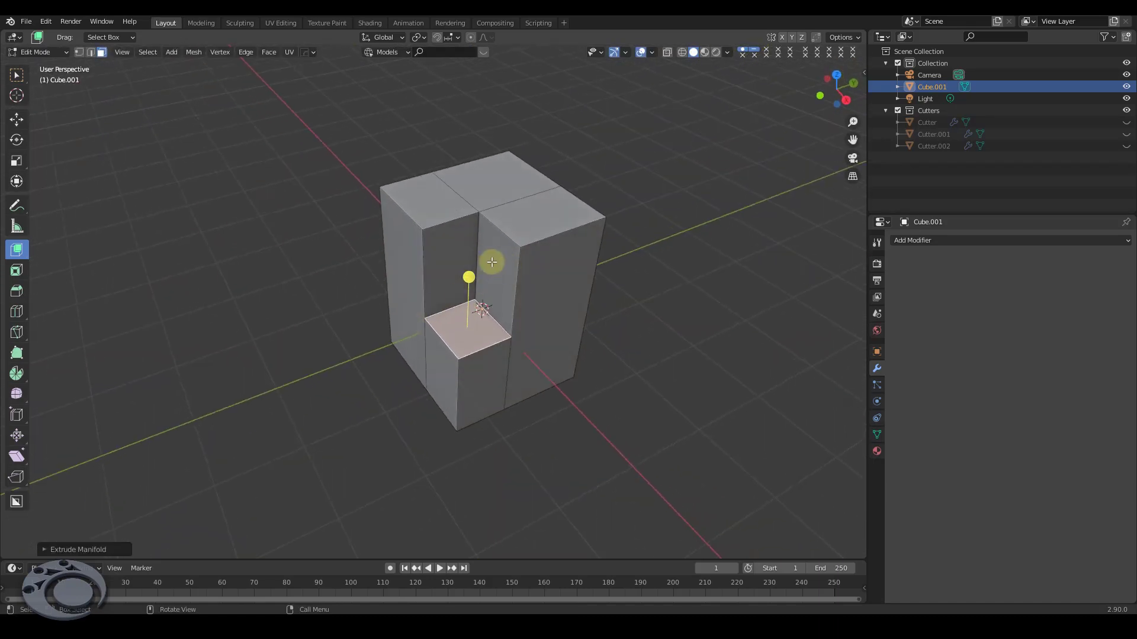
# Widen the notch by pushing its right inner wall outward
pyautogui.click(491, 261)
pyautogui.moveTo(444, 299); pyautogui.dragTo(499, 291)
pyautogui.moveTo(499, 290)
pyautogui.mouseDown(button='middle')
pyautogui.moveTo(465, 254)
pyautogui.moveTo(472, 185)
pyautogui.mouseUp(button='middle')
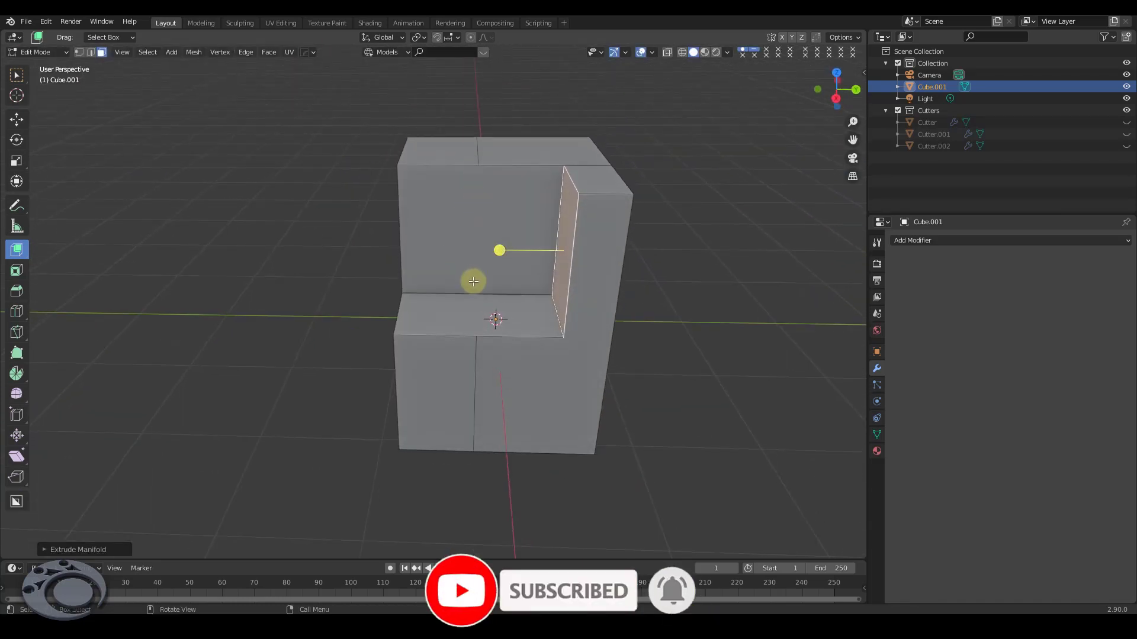
pyautogui.moveTo(442, 299); pyautogui.dragTo(490, 317, button='middle')
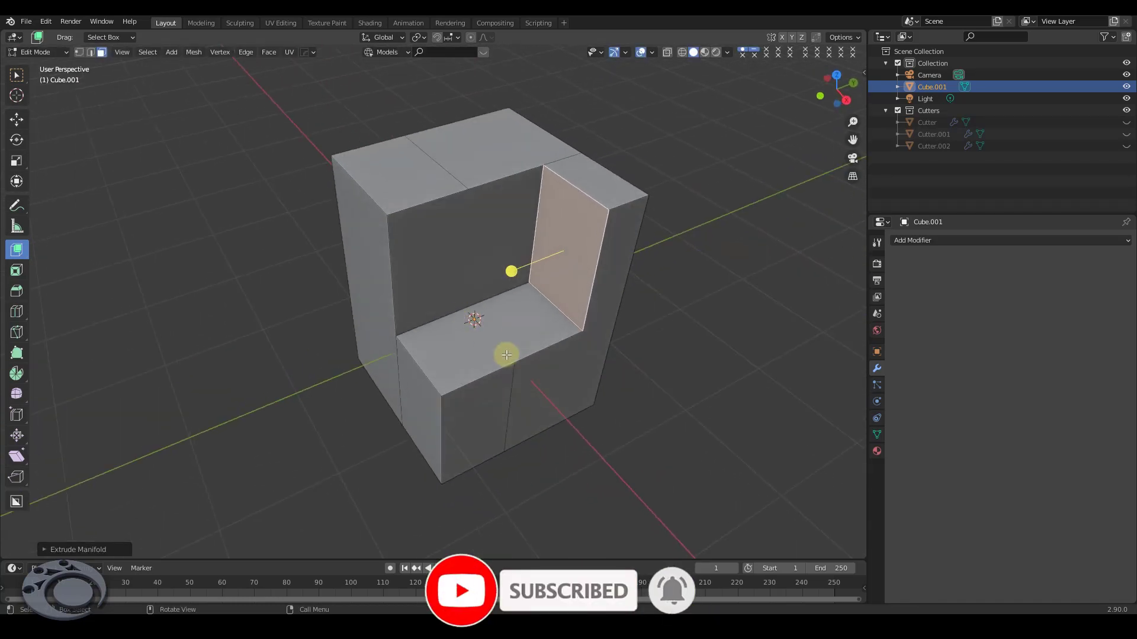
pyautogui.moveTo(512, 376)
pyautogui.mouseDown(button='middle')
pyautogui.moveTo(541, 363)
pyautogui.moveTo(510, 386)
pyautogui.mouseUp(button='middle')
# Extrude the lower front face far outward, then begin extruding a vertical inner face
pyautogui.click(501, 394)
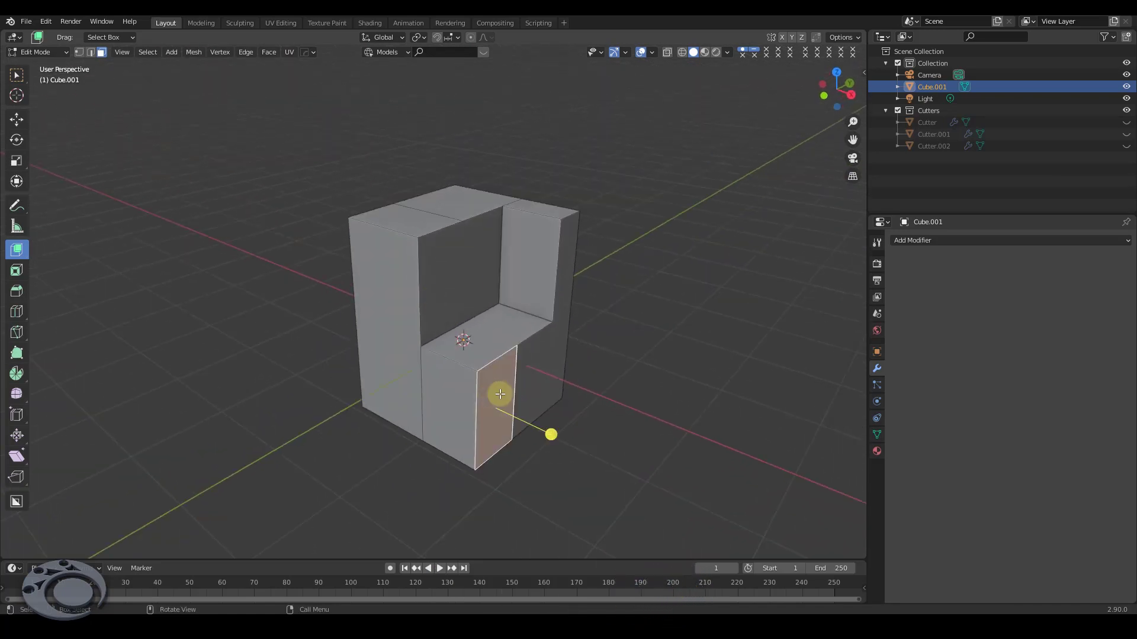
pyautogui.moveTo(551, 435); pyautogui.dragTo(647, 480)
pyautogui.moveTo(607, 423)
pyautogui.mouseDown(button='middle')
pyautogui.moveTo(474, 424)
pyautogui.moveTo(383, 290)
pyautogui.moveTo(521, 332)
pyautogui.mouseUp(button='middle')
pyautogui.moveTo(473, 361)
pyautogui.mouseDown()
pyautogui.moveTo(506, 414)
pyautogui.moveTo(631, 474)
pyautogui.moveTo(645, 450)
pyautogui.mouseUp()
pyautogui.moveTo(644, 450)
pyautogui.mouseDown(button='middle')
pyautogui.moveTo(576, 381)
pyautogui.moveTo(675, 394)
pyautogui.mouseUp(button='middle')
pyautogui.click(533, 320)
pyautogui.moveTo(521, 349); pyautogui.dragTo(514, 362)
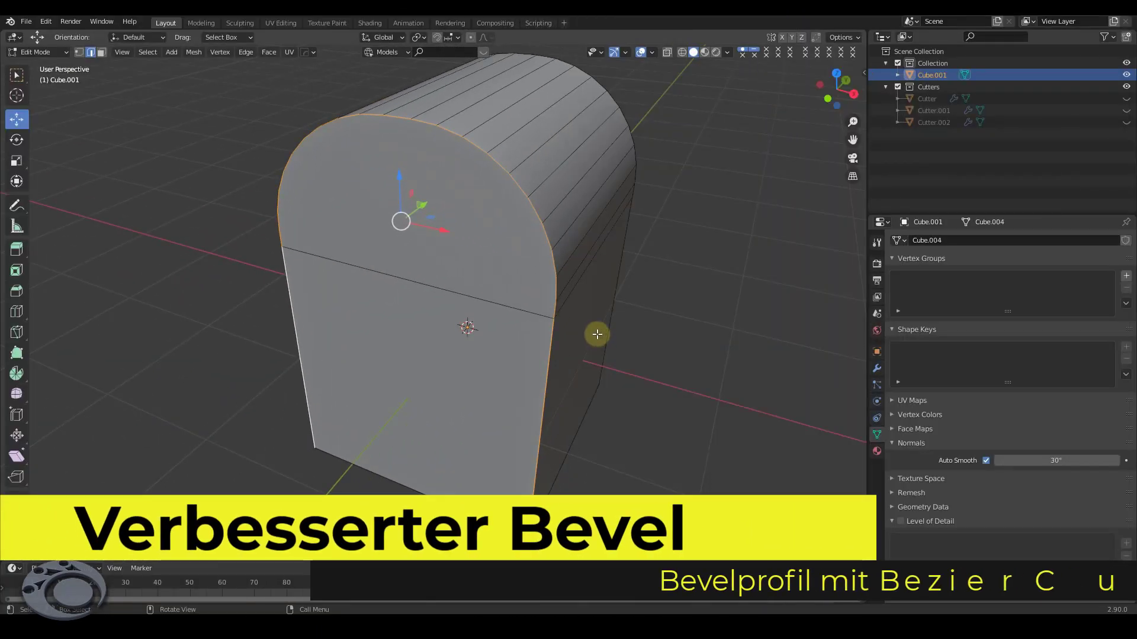
# Bevel the arch edges and bend the custom profile into a groove with an aligned-handle point
pyautogui.hotkey('ctrl', 'b')
pyautogui.click(660, 351)
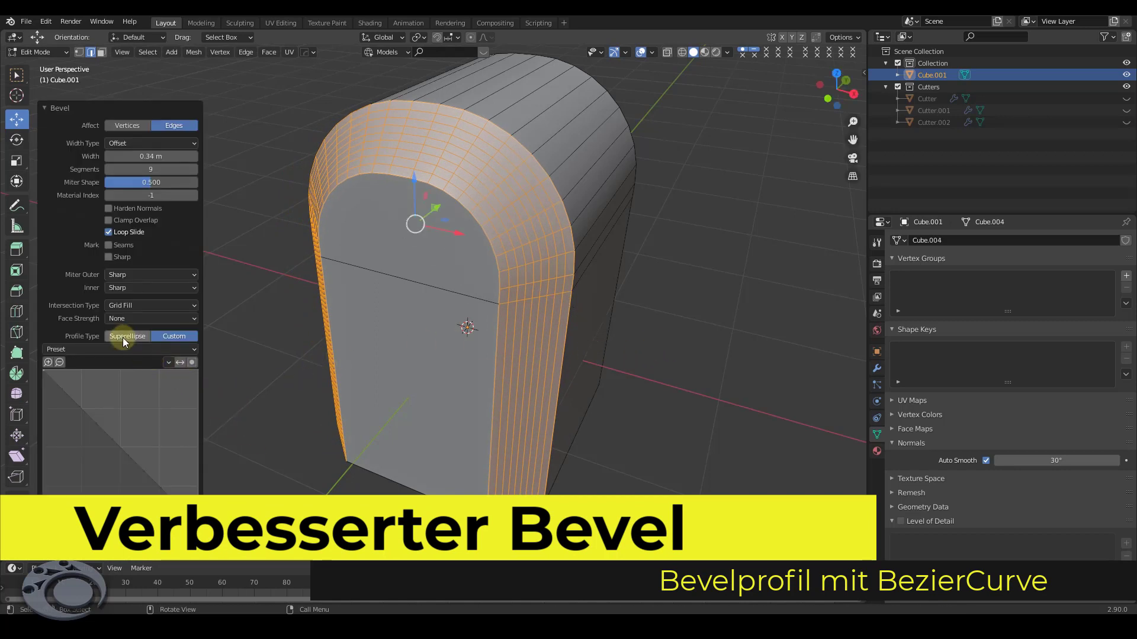
pyautogui.click(59, 107)
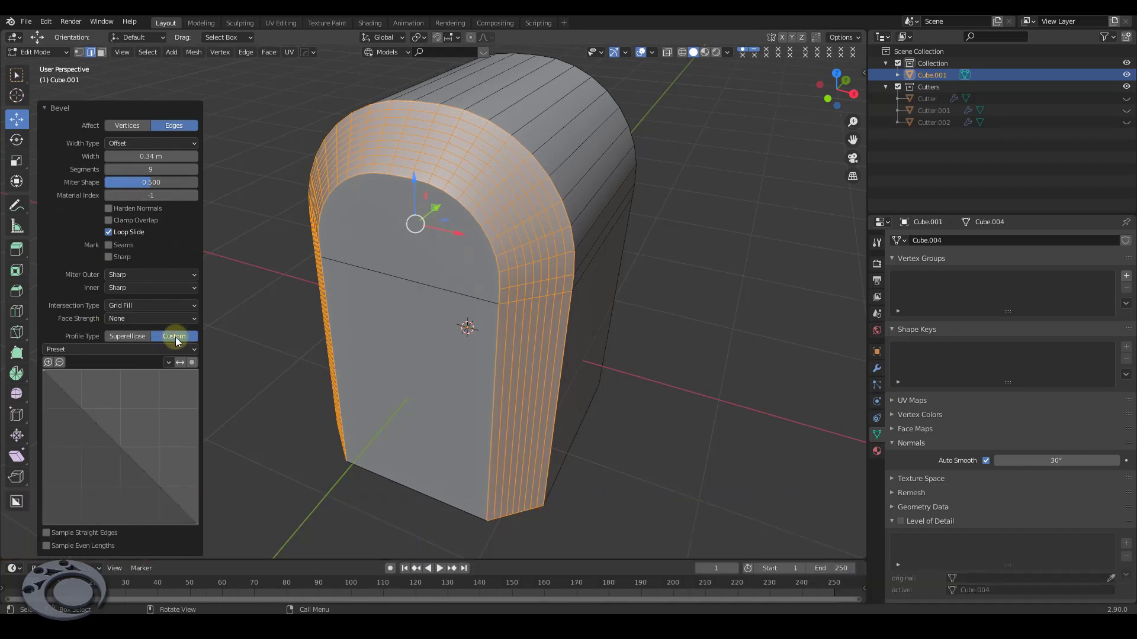
pyautogui.moveTo(121, 448); pyautogui.dragTo(152, 408)
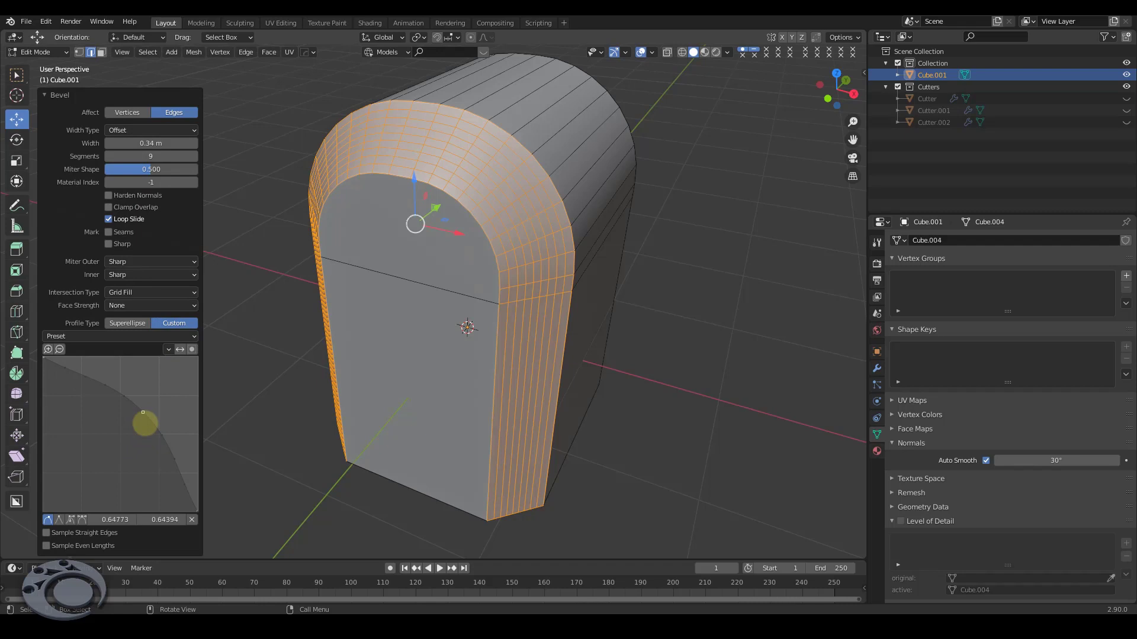
pyautogui.click(81, 520)
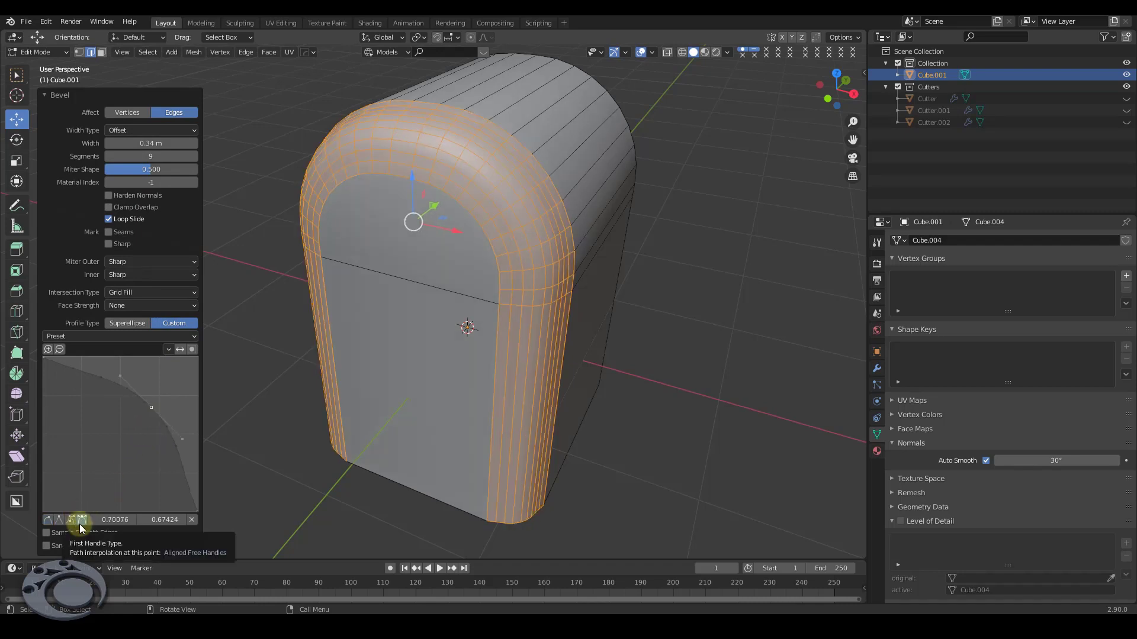
pyautogui.moveTo(181, 440)
pyautogui.mouseDown()
pyautogui.moveTo(156, 475)
pyautogui.moveTo(183, 391)
pyautogui.moveTo(195, 467)
pyautogui.moveTo(171, 492)
pyautogui.moveTo(95, 457)
pyautogui.mouseUp()
pyautogui.moveTo(579, 241)
pyautogui.mouseDown(button='middle')
pyautogui.moveTo(538, 274)
pyautogui.moveTo(467, 259)
pyautogui.moveTo(516, 244)
pyautogui.moveTo(541, 264)
pyautogui.moveTo(500, 262)
pyautogui.moveTo(536, 274)
pyautogui.mouseUp(button='middle')
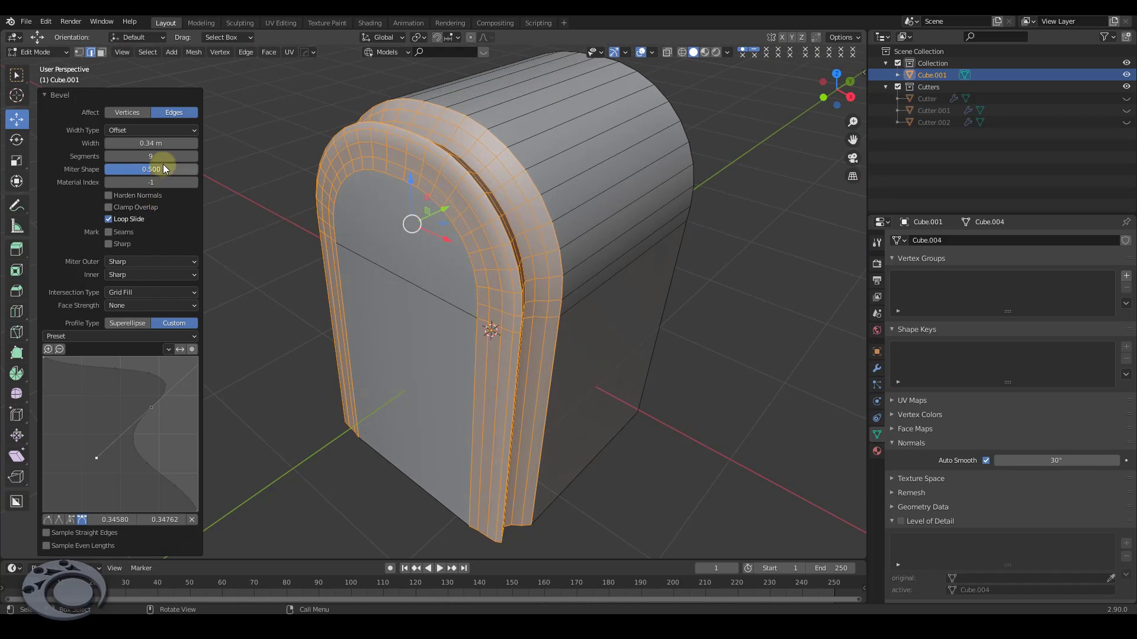
# Raise the bevel's segment count to 16
pyautogui.click(195, 155)
pyautogui.click(194, 156)
pyautogui.click(194, 156)
pyautogui.click(194, 156)
pyautogui.moveTo(224, 181)
pyautogui.mouseDown(button='middle')
pyautogui.moveTo(457, 248)
pyautogui.moveTo(541, 258)
pyautogui.moveTo(526, 258)
pyautogui.mouseUp(button='middle')
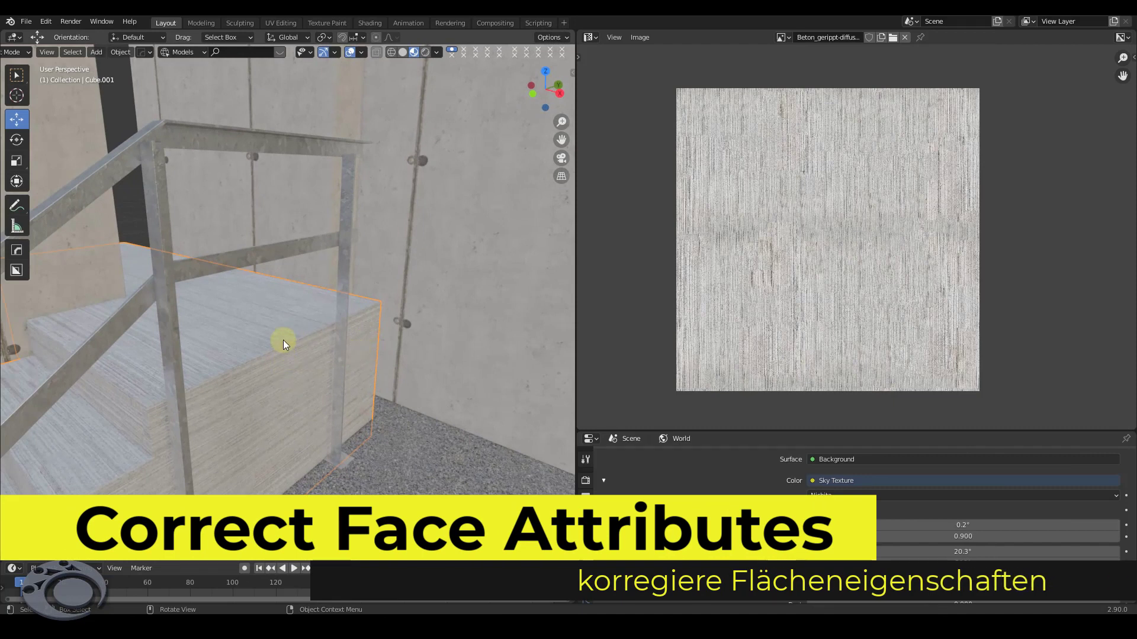
# In Edit Mode, select the slab's end face and turn off Correct Face Attributes
pyautogui.press('Tab')
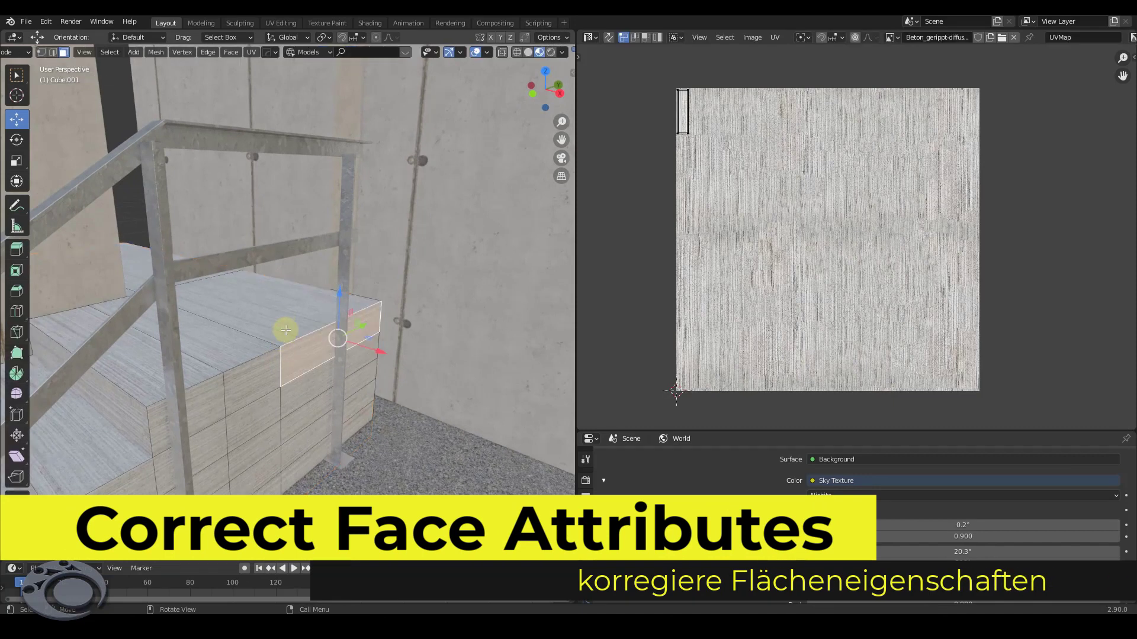
pyautogui.press('a')
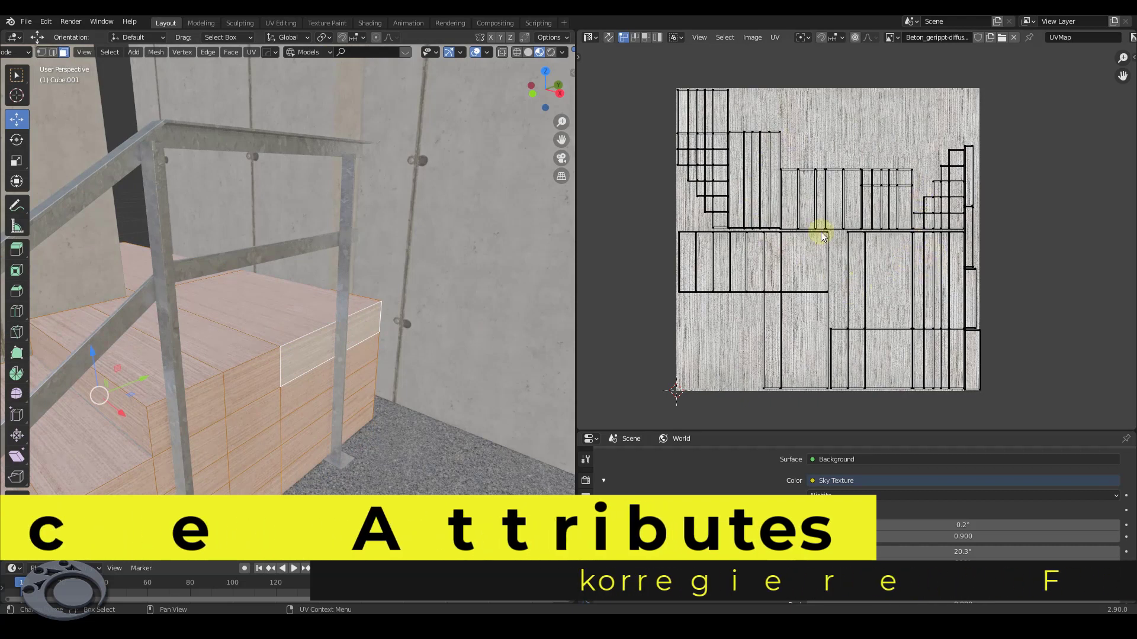
pyautogui.click(316, 350)
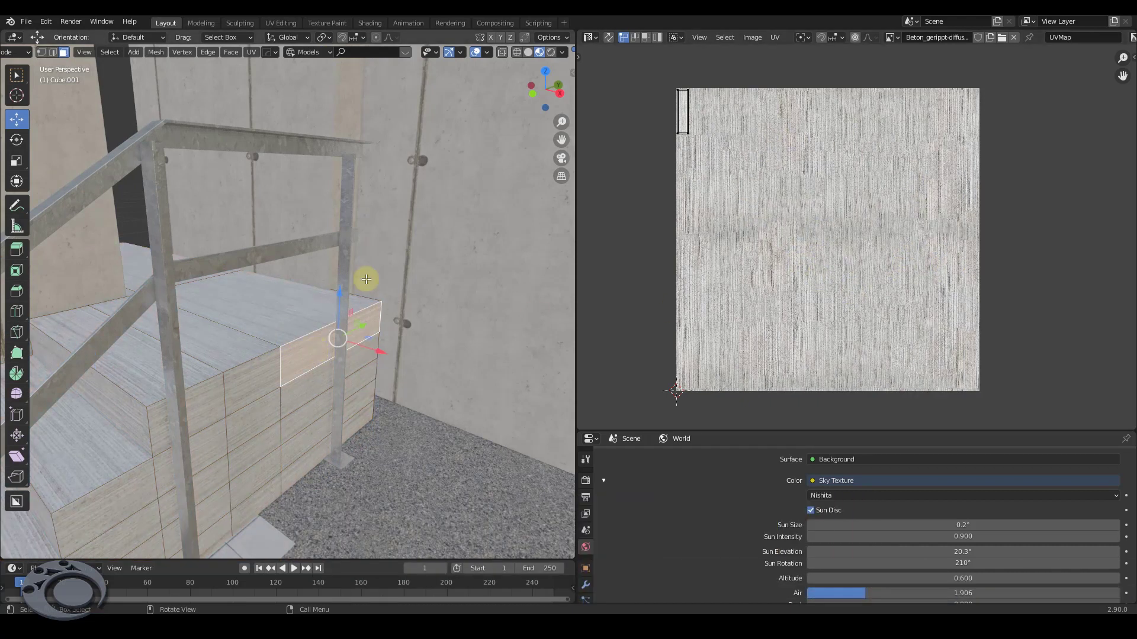
pyautogui.click(553, 39)
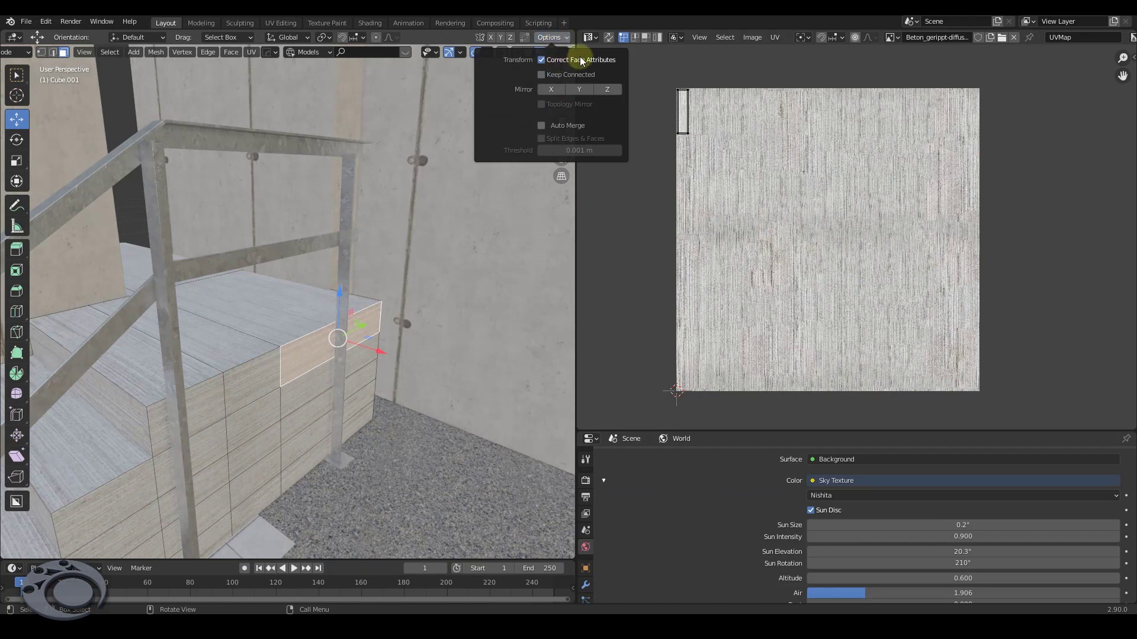
pyautogui.click(561, 61)
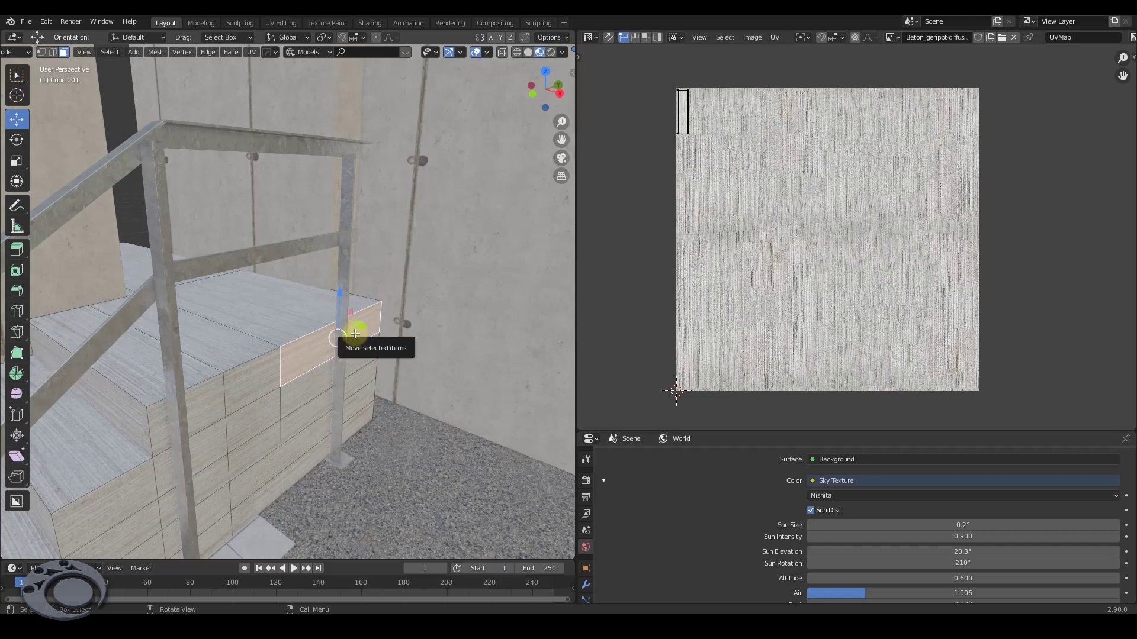
# Extrude the slab's end face outward into a landing and return to Object Mode
pyautogui.press('e')
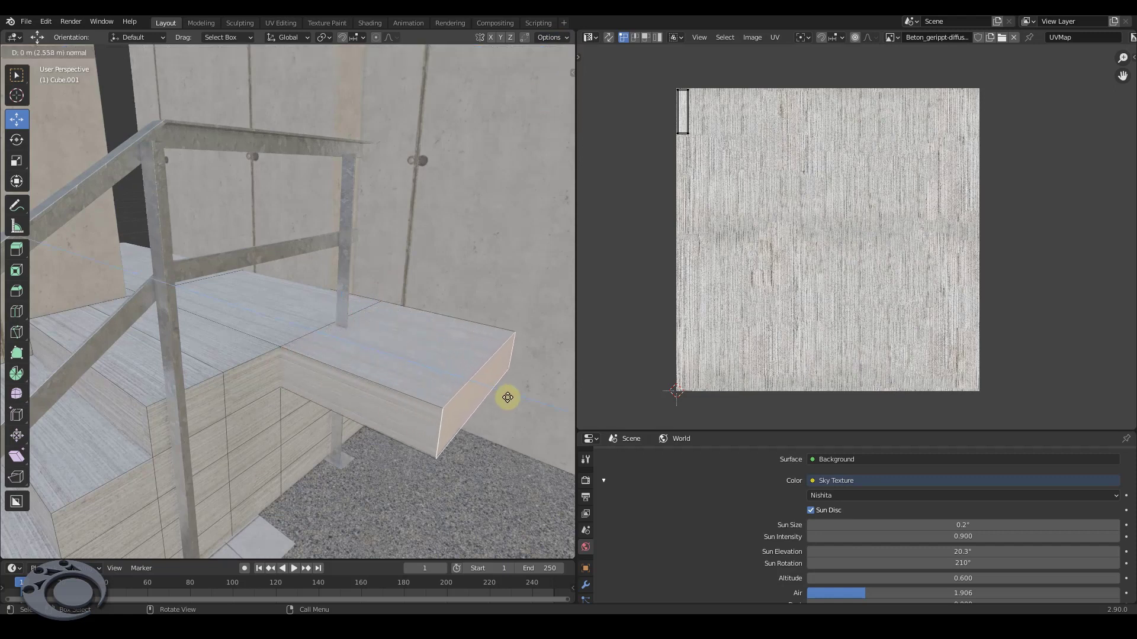
pyautogui.click(506, 396)
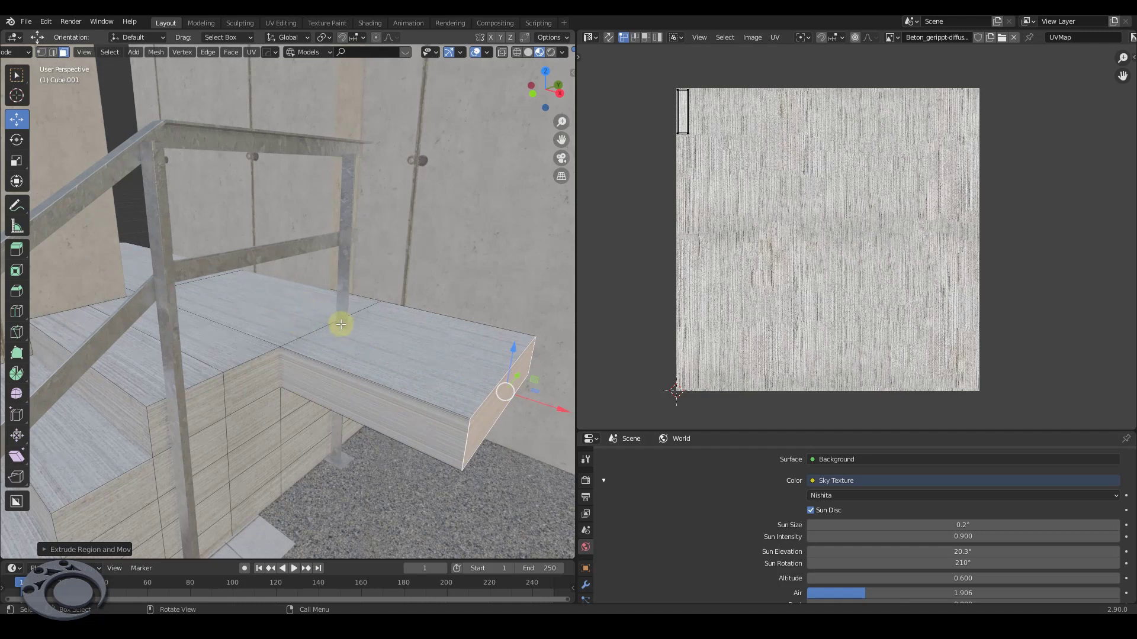
pyautogui.moveTo(412, 362)
pyautogui.mouseDown(button='middle')
pyautogui.moveTo(381, 395)
pyautogui.moveTo(375, 385)
pyautogui.mouseUp(button='middle')
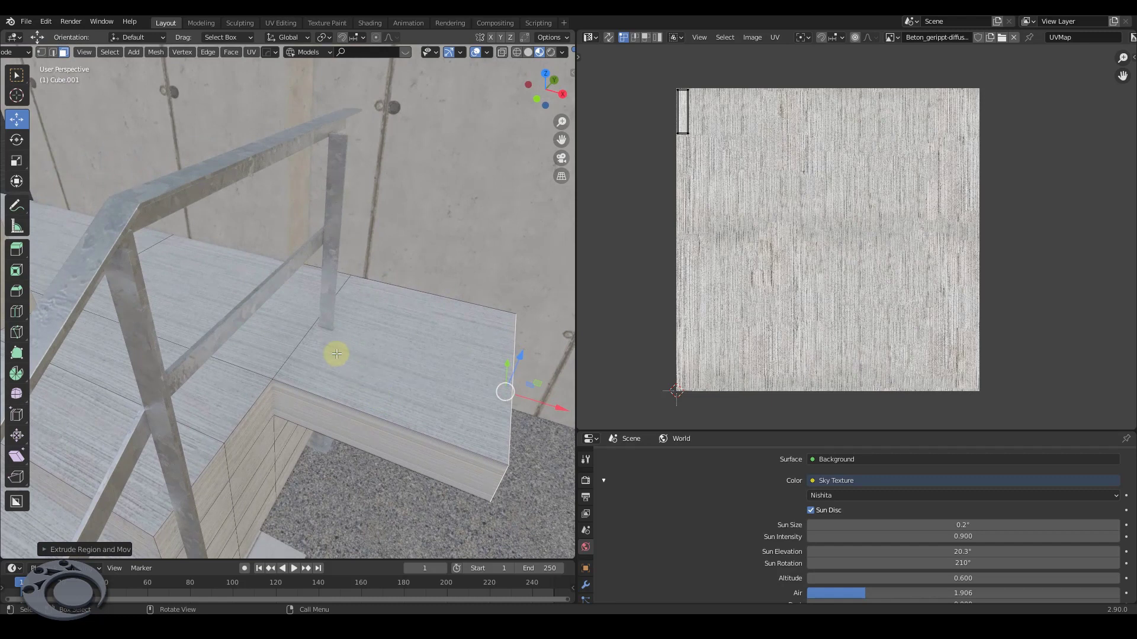
pyautogui.press('Tab')
pyautogui.moveTo(397, 382)
pyautogui.mouseDown(button='middle')
pyautogui.moveTo(398, 397)
pyautogui.moveTo(389, 375)
pyautogui.moveTo(355, 369)
pyautogui.mouseUp(button='middle')
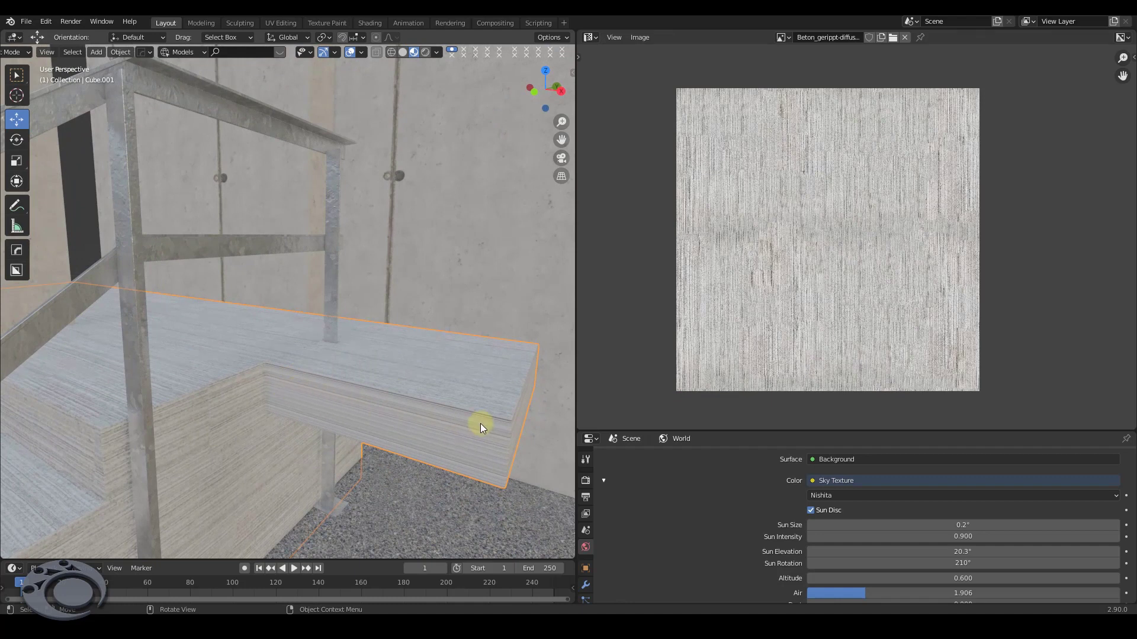
pyautogui.scroll(-3, 180, 374)
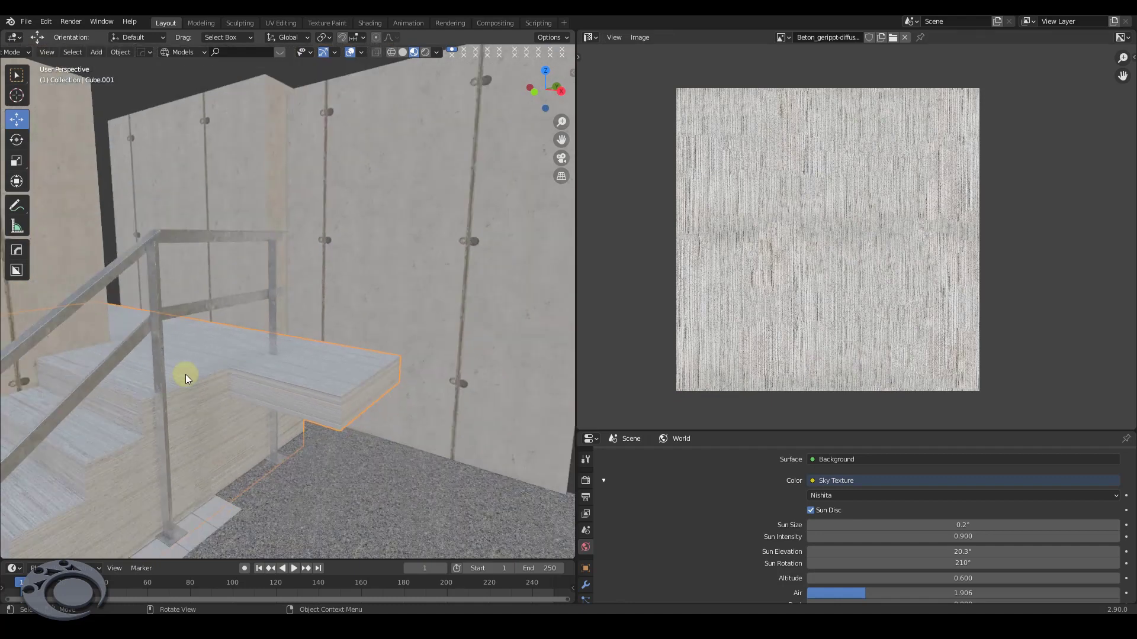
pyautogui.scroll(-3, 186, 375)
# In Edit Mode on wall Cube.004, slide the wall face along the X axis
pyautogui.click(404, 308)
pyautogui.press('Tab')
pyautogui.scroll(2, 509, 306)
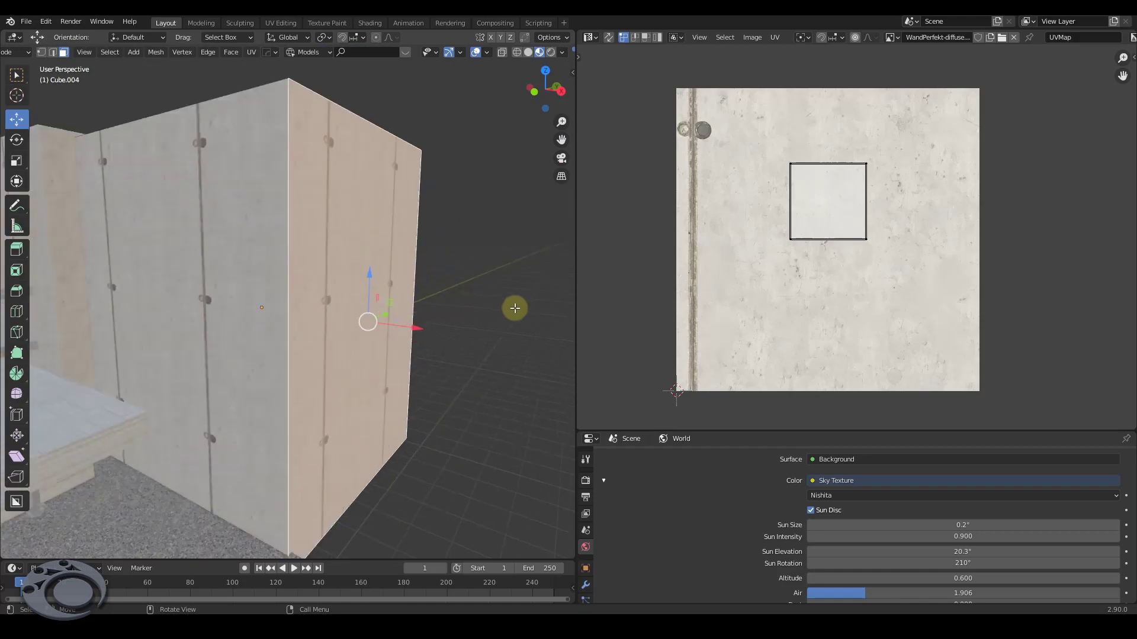
pyautogui.scroll(-2, 355, 330)
pyautogui.moveTo(402, 335)
pyautogui.mouseDown()
pyautogui.moveTo(440, 354)
pyautogui.moveTo(419, 363)
pyautogui.moveTo(556, 426)
pyautogui.moveTo(457, 396)
pyautogui.moveTo(550, 439)
pyautogui.mouseUp()
pyautogui.moveTo(216, 297)
pyautogui.mouseDown(button='middle')
pyautogui.moveTo(393, 348)
pyautogui.moveTo(342, 326)
pyautogui.mouseUp(button='middle')
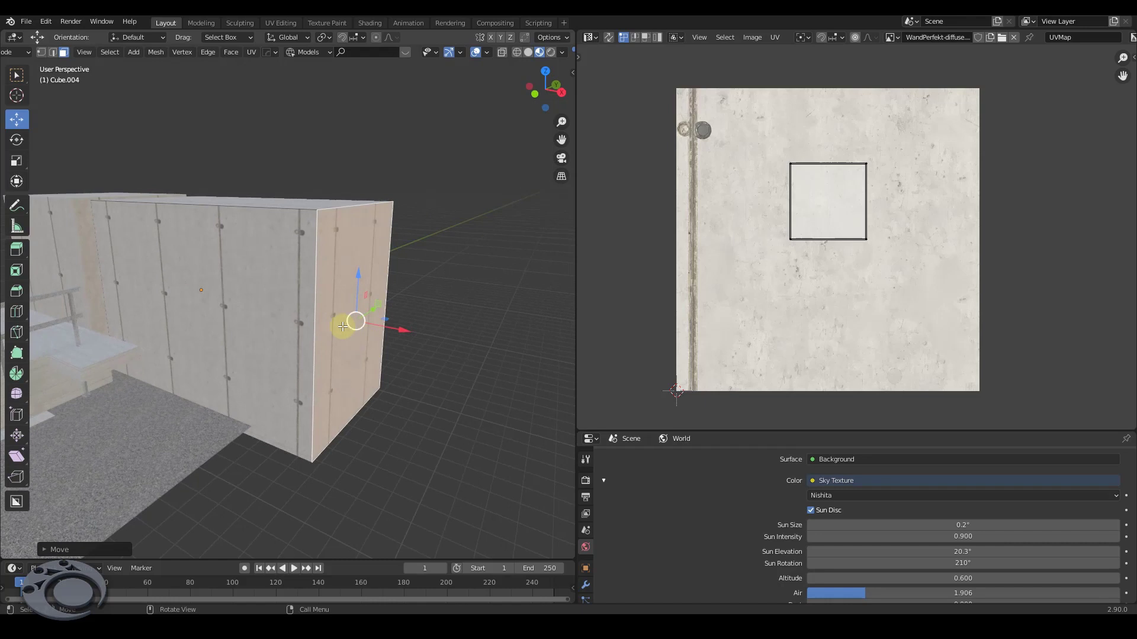
# Extrude the wall's side face and end face outward to lengthen it
pyautogui.press('e')
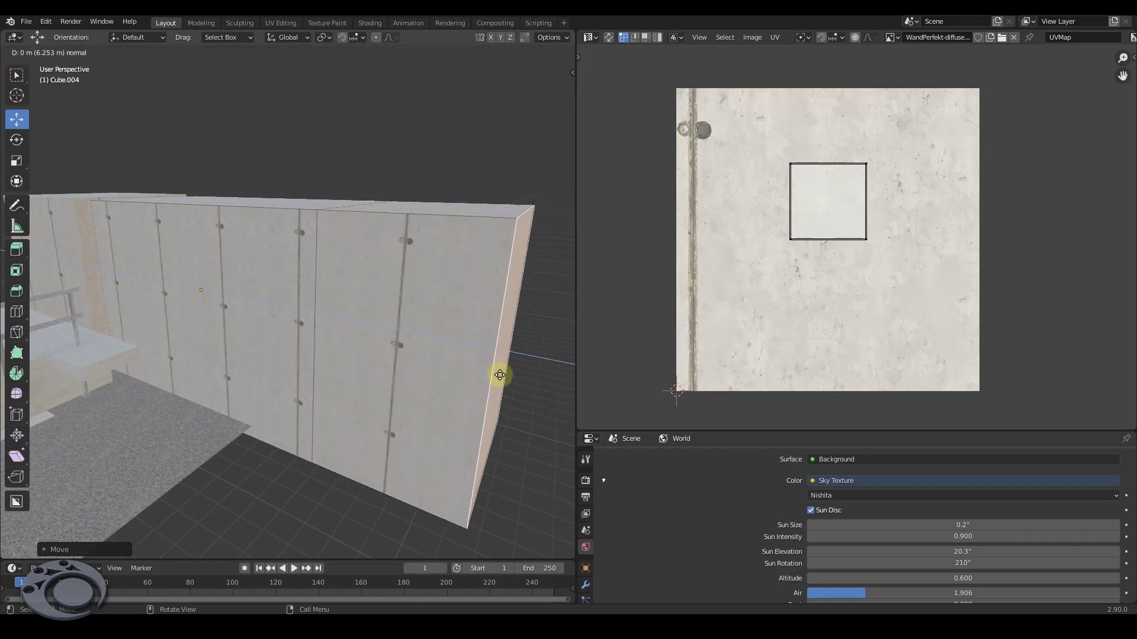
pyautogui.click(475, 375)
pyautogui.scroll(-3, 197, 286)
pyautogui.moveTo(337, 317); pyautogui.dragTo(426, 310, button='middle')
pyautogui.click(338, 327)
pyautogui.press('e')
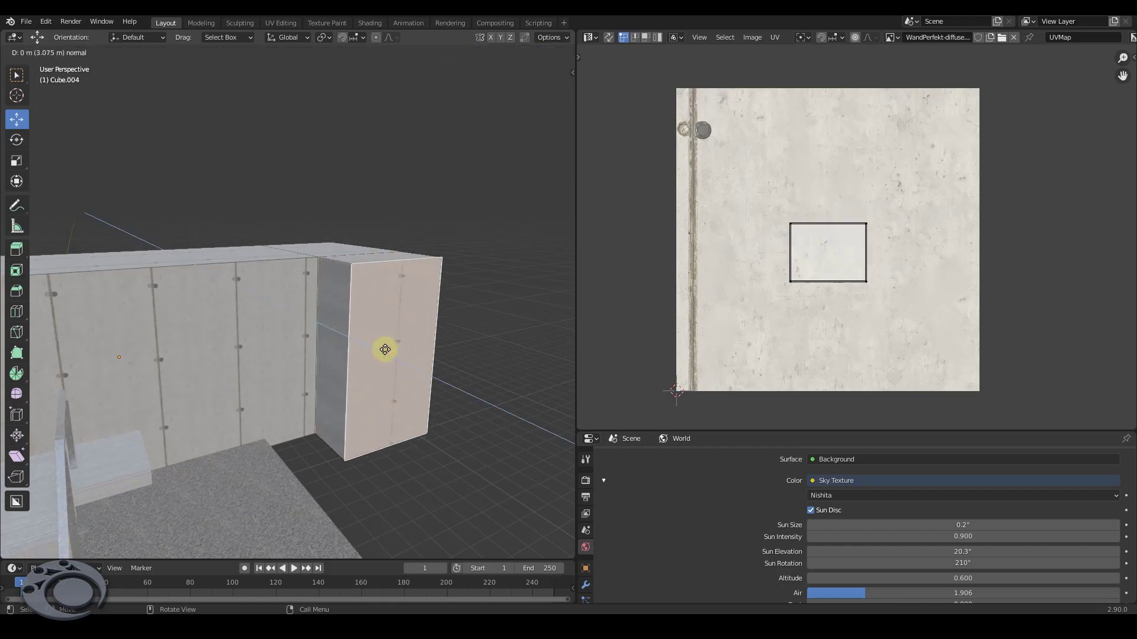
pyautogui.click(456, 379)
pyautogui.scroll(-2, 456, 379)
pyautogui.scroll(-3, 413, 375)
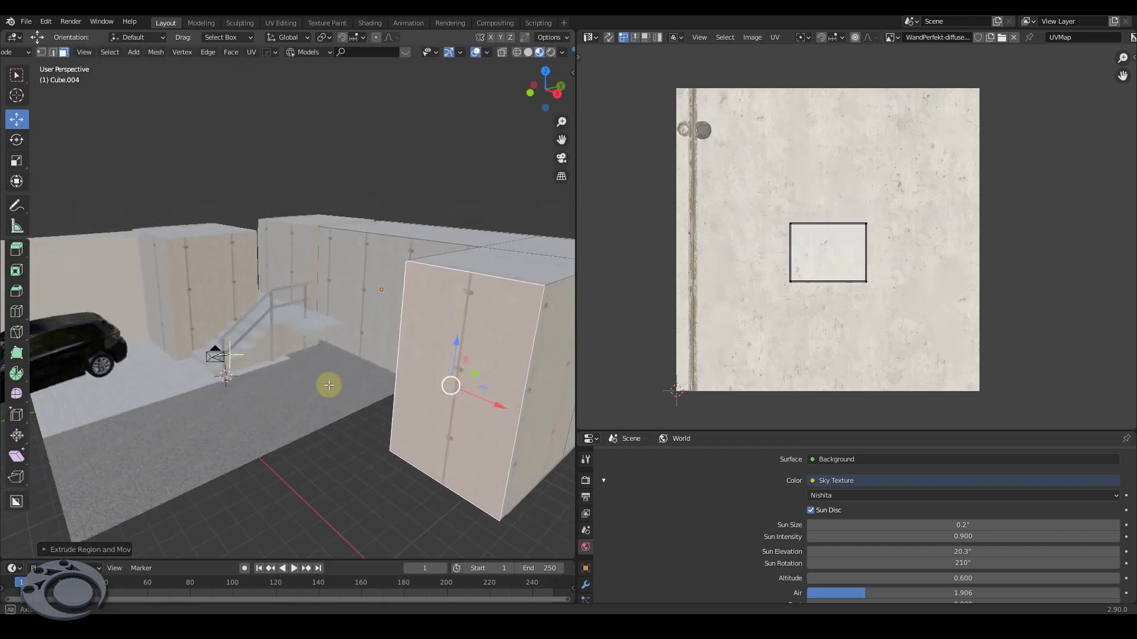
pyautogui.moveTo(327, 385); pyautogui.dragTo(373, 362, button='middle')
# Raise the wall's top face much higher into a tall block
pyautogui.click(406, 287)
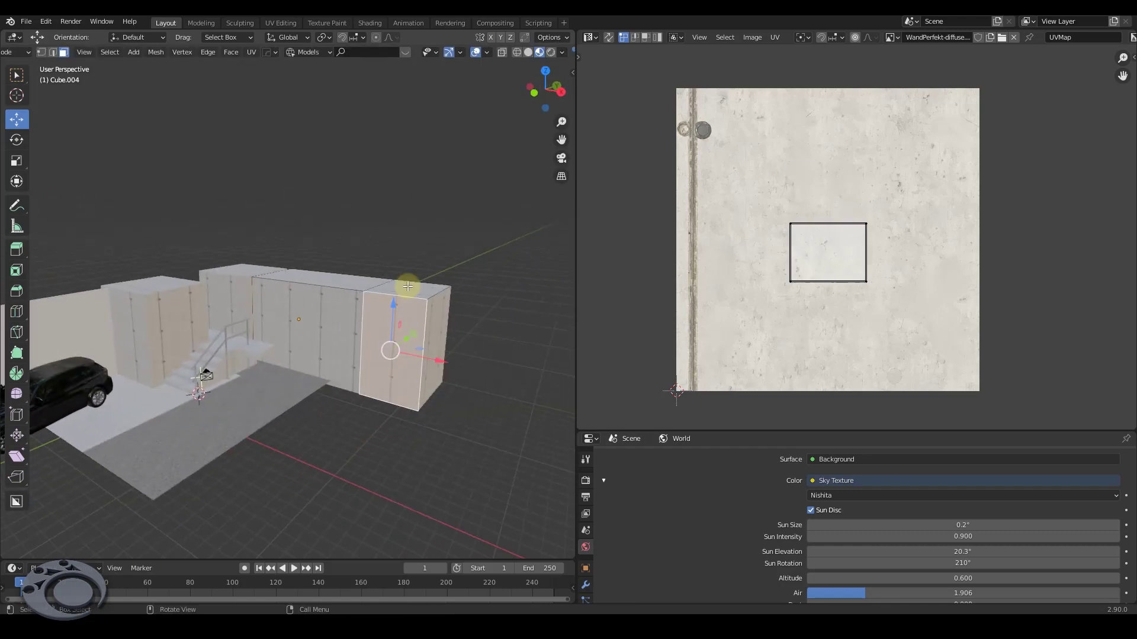
pyautogui.click(322, 270)
pyautogui.moveTo(326, 234); pyautogui.dragTo(326, 136)
pyautogui.scroll(3, 332, 241)
pyautogui.moveTo(332, 241)
pyautogui.mouseDown(button='middle')
pyautogui.moveTo(357, 300)
pyautogui.moveTo(383, 295)
pyautogui.moveTo(333, 301)
pyautogui.mouseUp(button='middle')
pyautogui.scroll(-5, 333, 301)
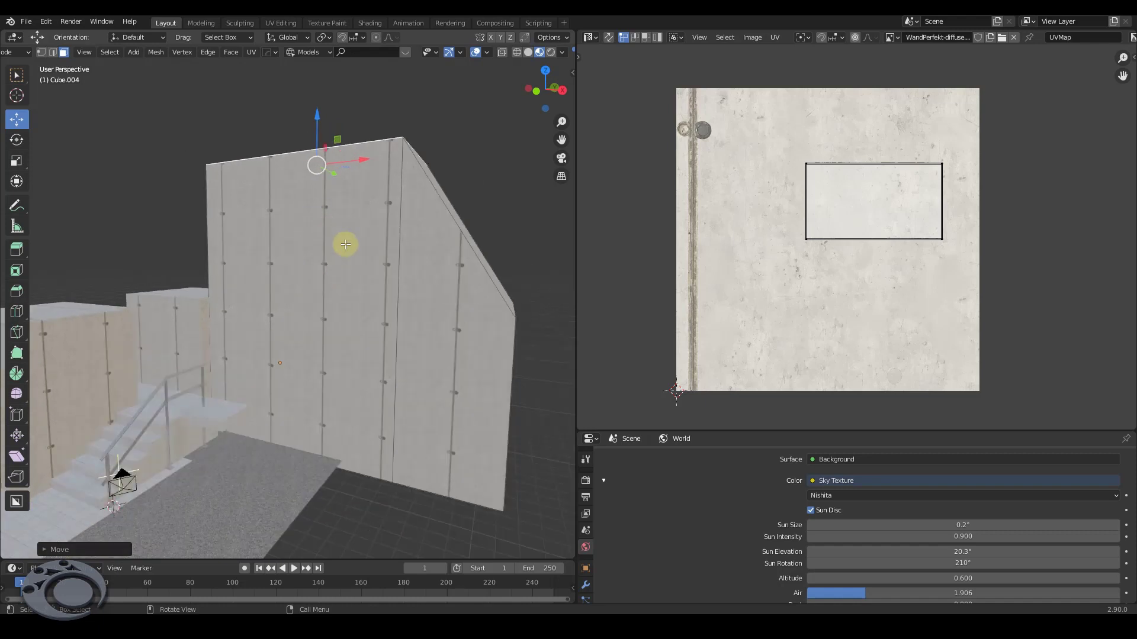
pyautogui.scroll(-1, 412, 254)
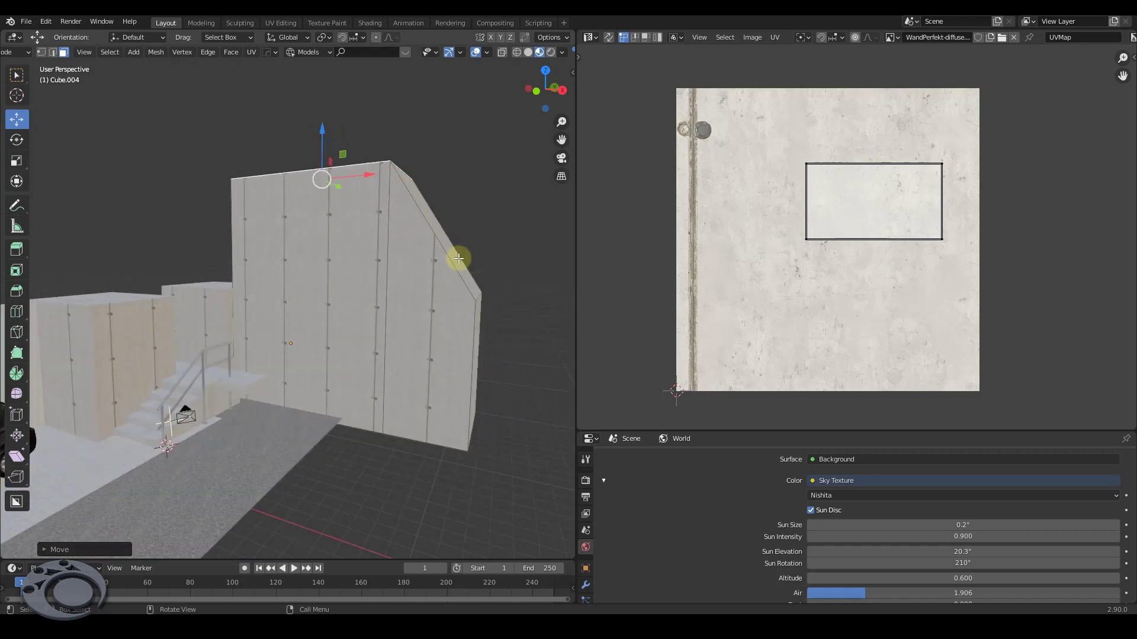
# Push the upper sloped face outward and reposition the lower sloped face
pyautogui.moveTo(380, 271); pyautogui.dragTo(358, 286, button='middle')
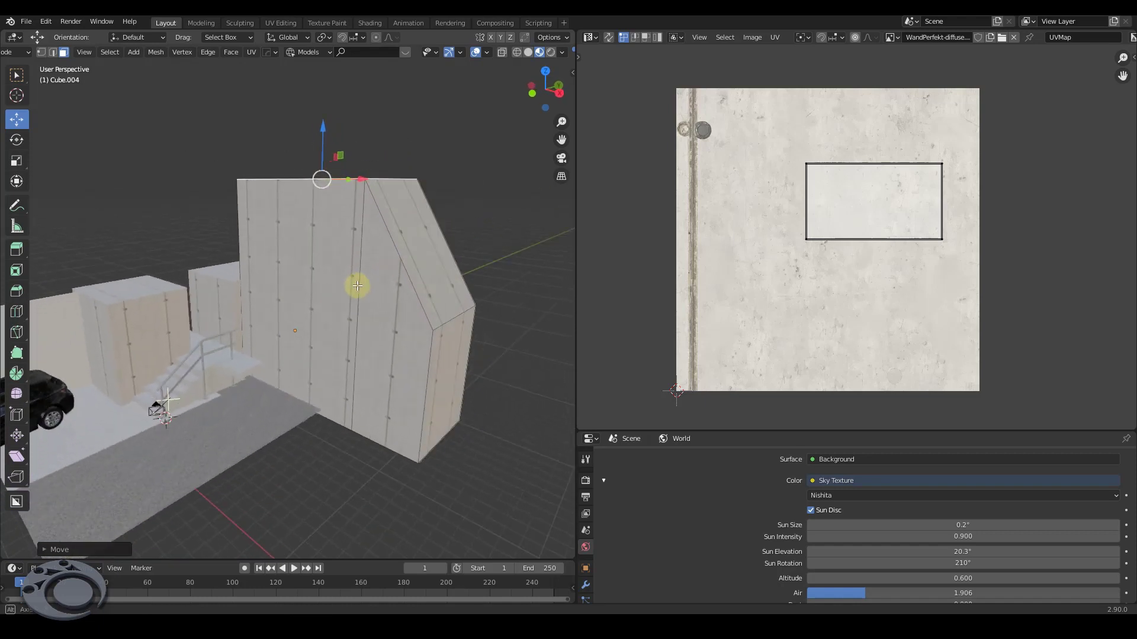
pyautogui.click(429, 237)
pyautogui.moveTo(450, 244); pyautogui.dragTo(521, 279)
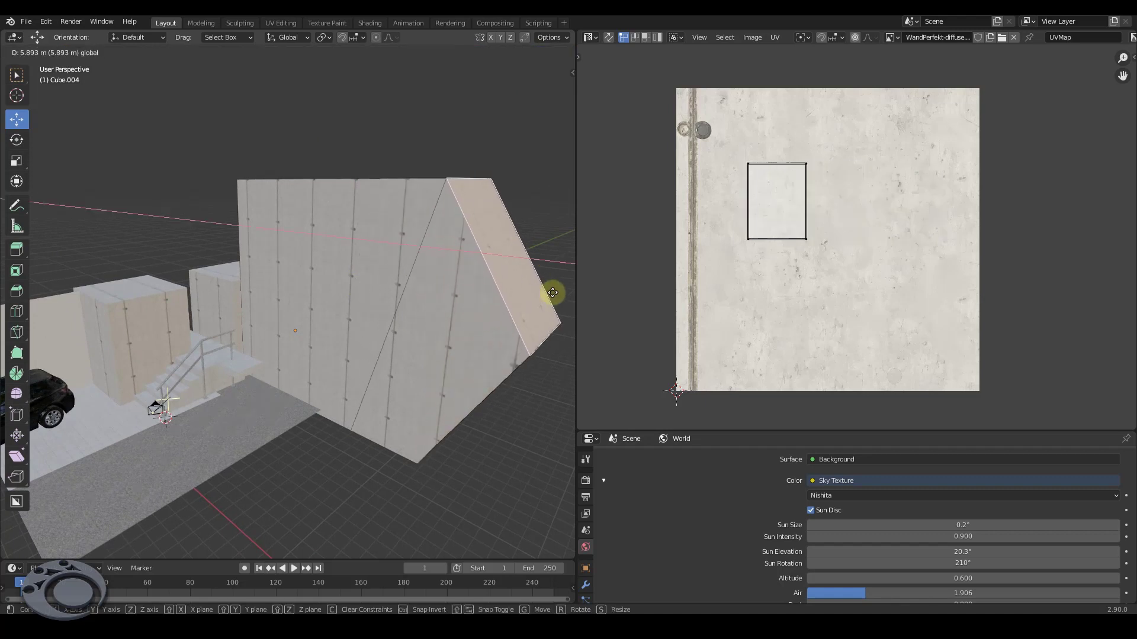
pyautogui.moveTo(305, 323); pyautogui.dragTo(508, 406, button='middle')
pyautogui.click(508, 406)
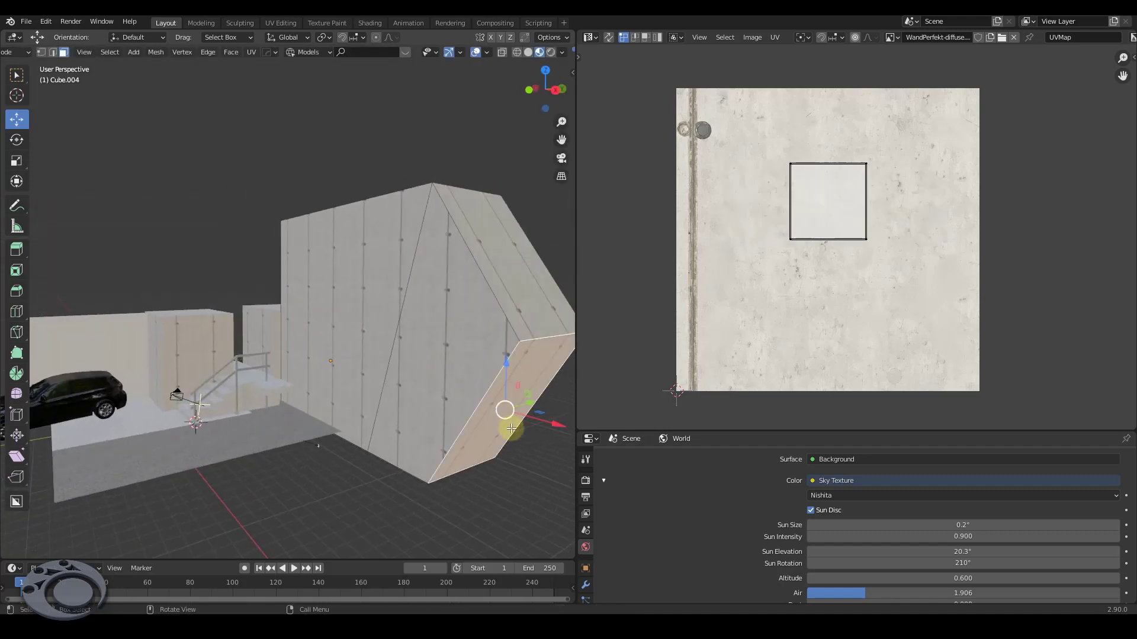
pyautogui.press('g')
pyautogui.click(20, 391)
pyautogui.moveTo(20, 390); pyautogui.dragTo(258, 360, button='middle')
pyautogui.scroll(3, 280, 343)
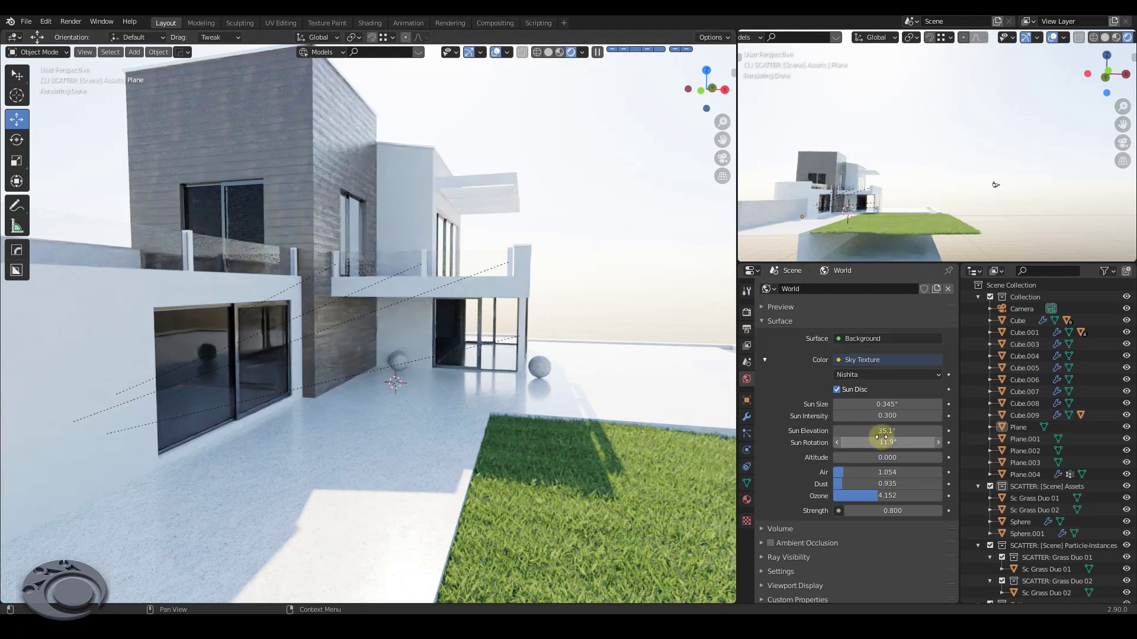
# Set the Sky Texture's Sun Rotation to -37.1° and Sun Elevation to 60.3°
pyautogui.press('-')
pyautogui.moveTo(869, 444); pyautogui.dragTo(745, 464)
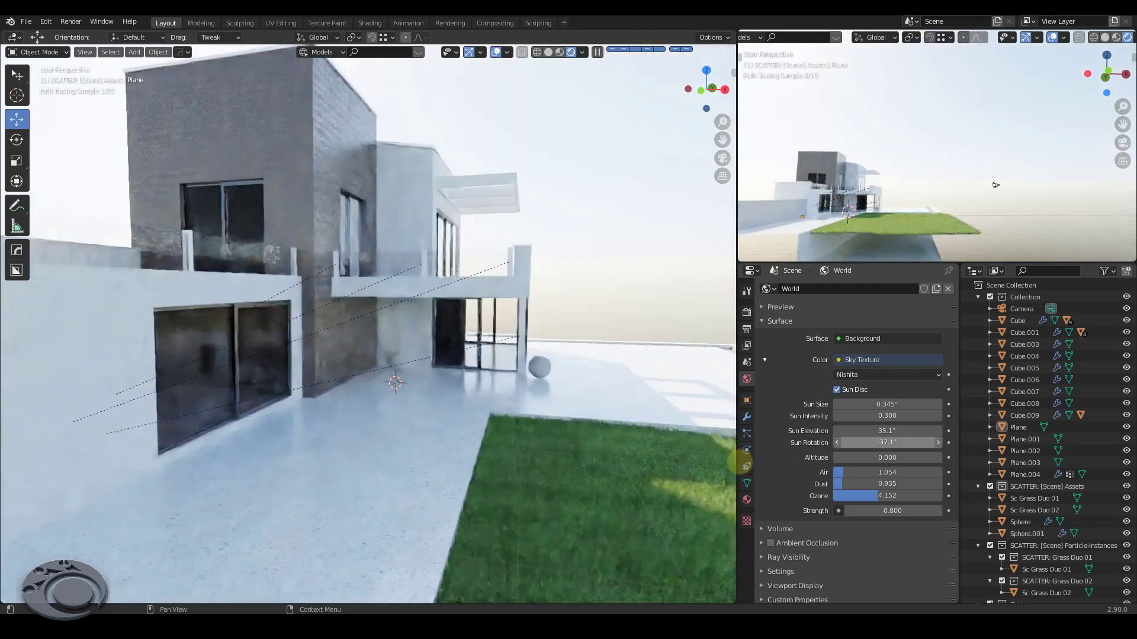
pyautogui.moveTo(869, 431)
pyautogui.mouseDown()
pyautogui.moveTo(1031, 438)
pyautogui.moveTo(879, 431)
pyautogui.mouseUp()
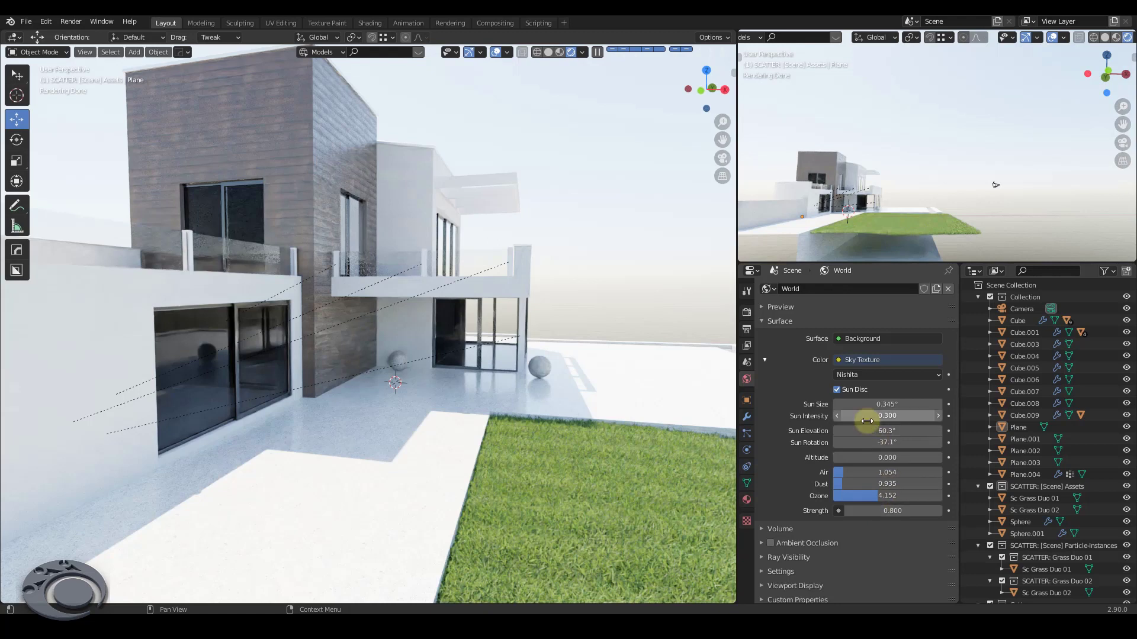
# Set Sun Intensity to 0.500 and Air to 3.903, then view the golden-lit house
pyautogui.click(939, 416)
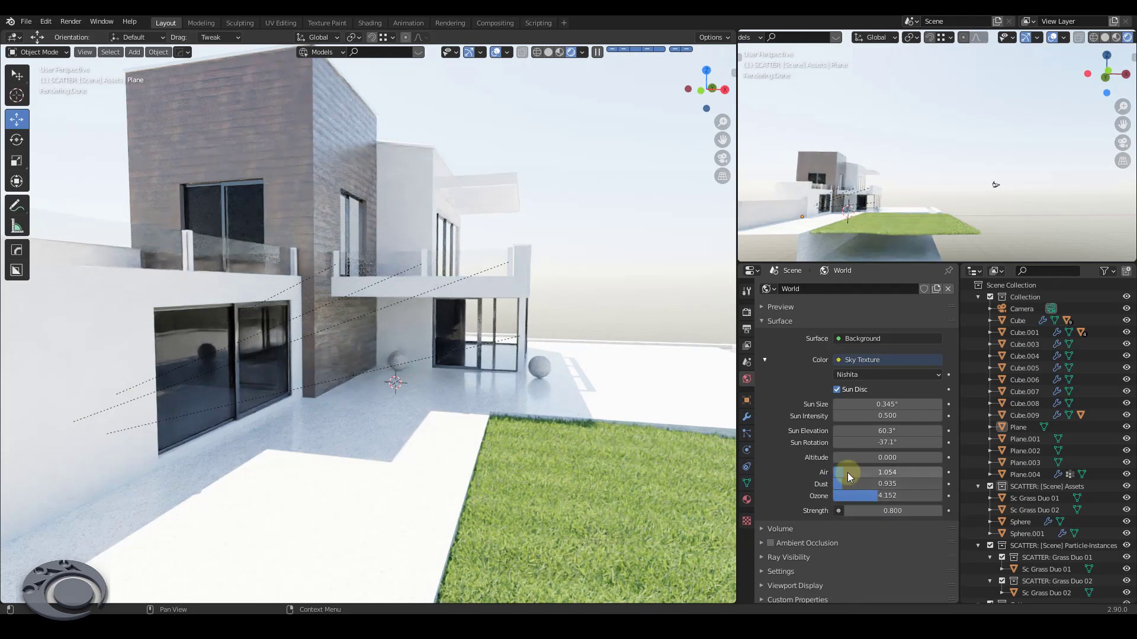
pyautogui.moveTo(877, 477)
pyautogui.mouseDown()
pyautogui.moveTo(912, 476)
pyautogui.moveTo(882, 477)
pyautogui.mouseUp()
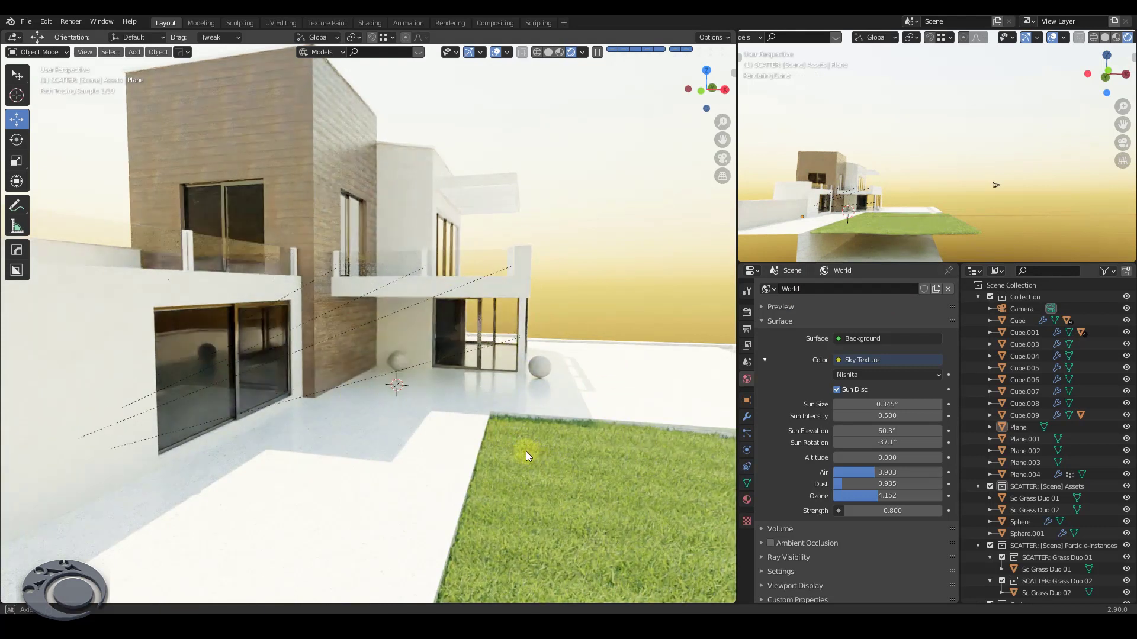
pyautogui.moveTo(526, 451); pyautogui.dragTo(468, 457, button='middle')
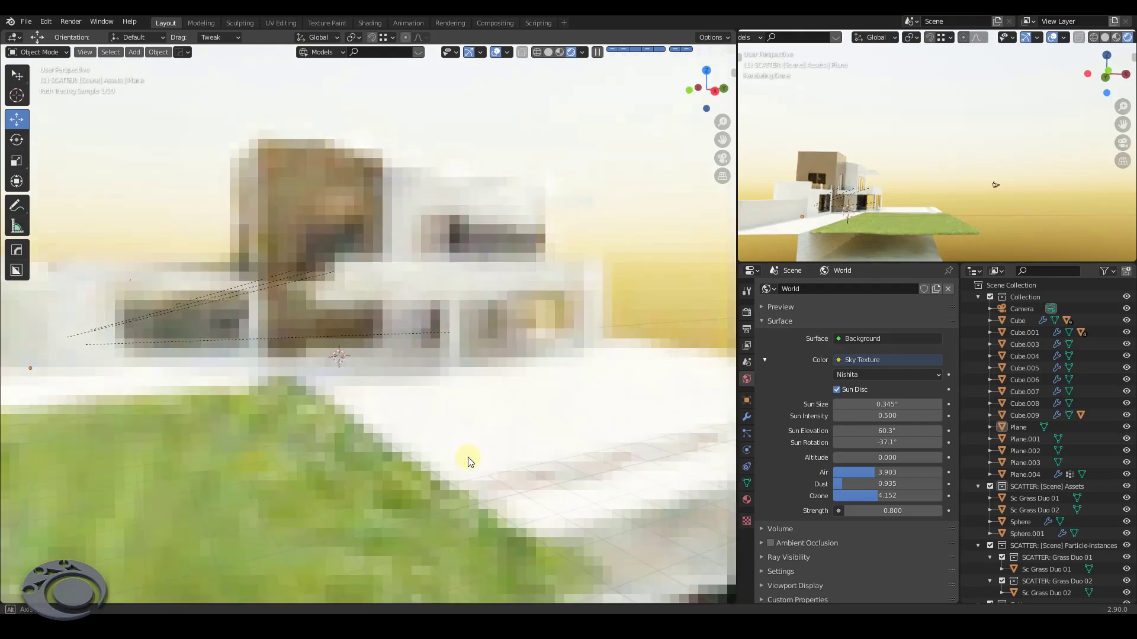